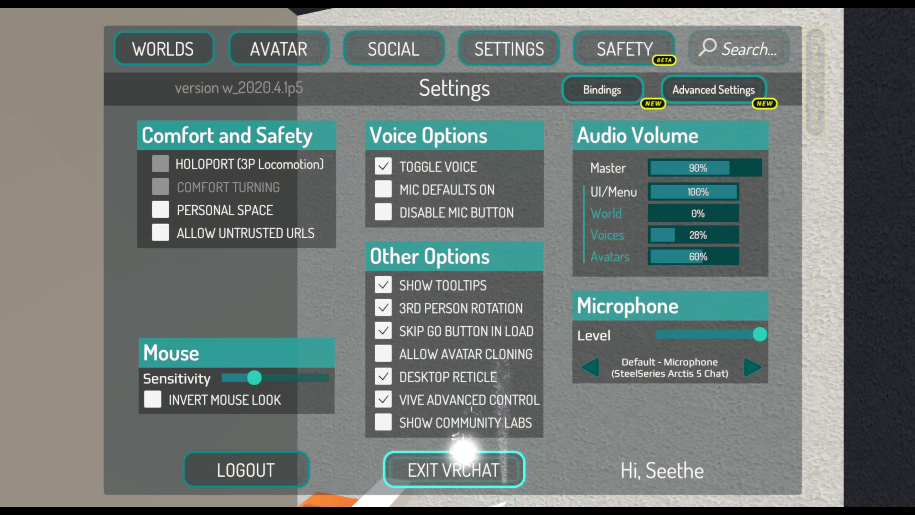
- Exit VRChat from its Settings menu to return to the Unity editor
left_click(464, 450)
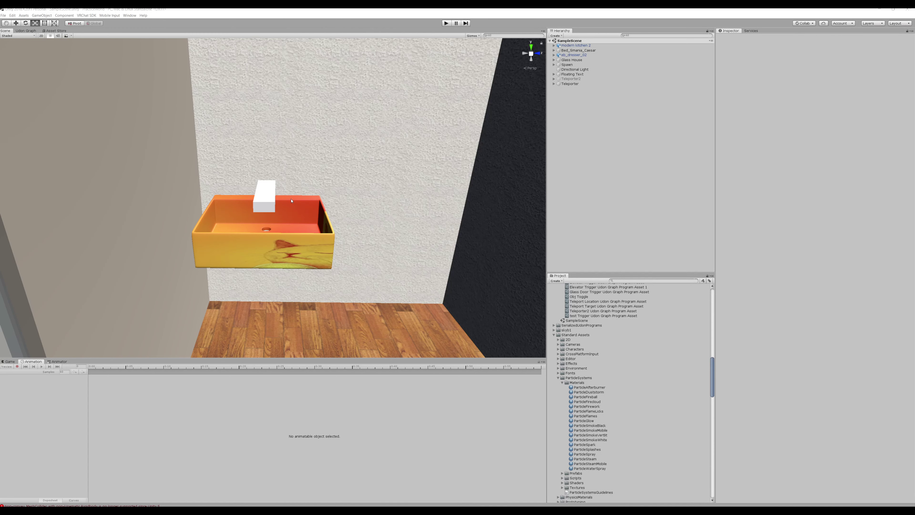
- Select the orange sink, expand its faucet Cube children in the Hierarchy, then select the copy
right_click_drag(365, 182, 359, 173)
left_click(313, 258)
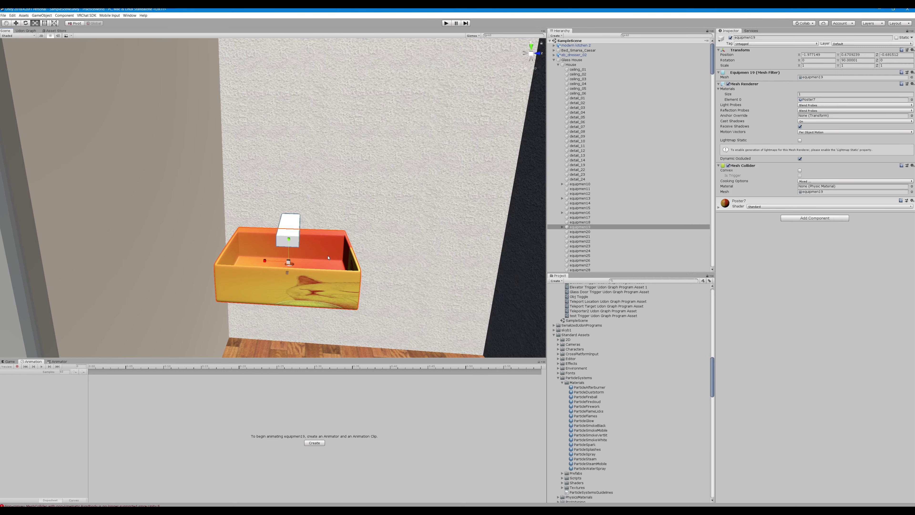
right_click_drag(387, 214, 392, 209)
left_click_drag(392, 210, 389, 222, "alt")
left_click(562, 228)
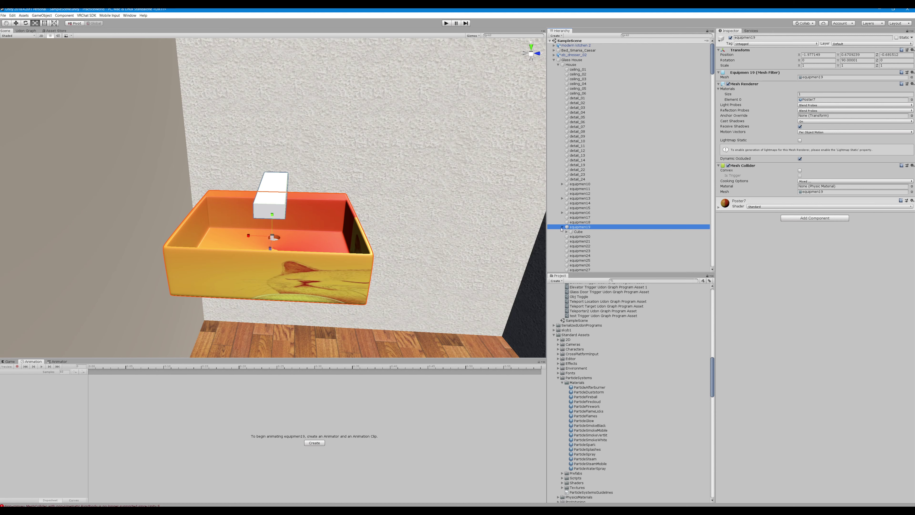
left_click(566, 232)
left_click(567, 232)
left_click(567, 232)
left_click(344, 219)
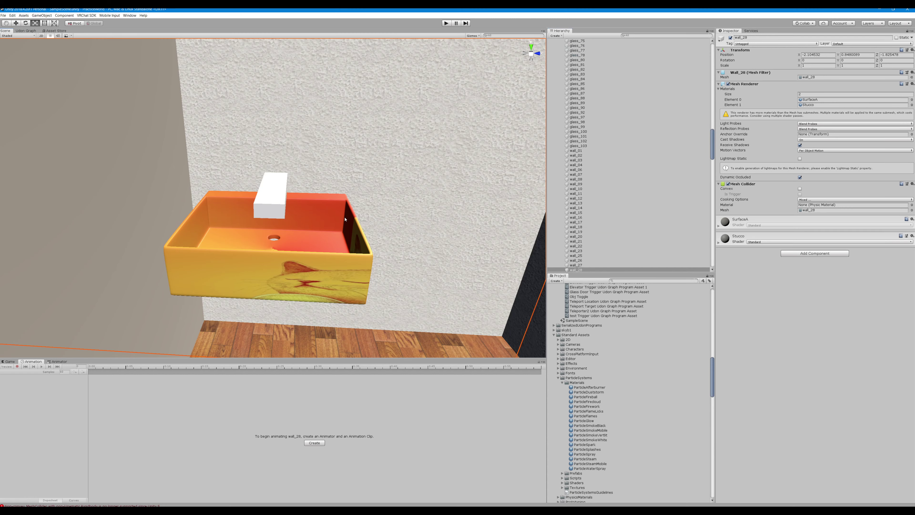
left_click(333, 214)
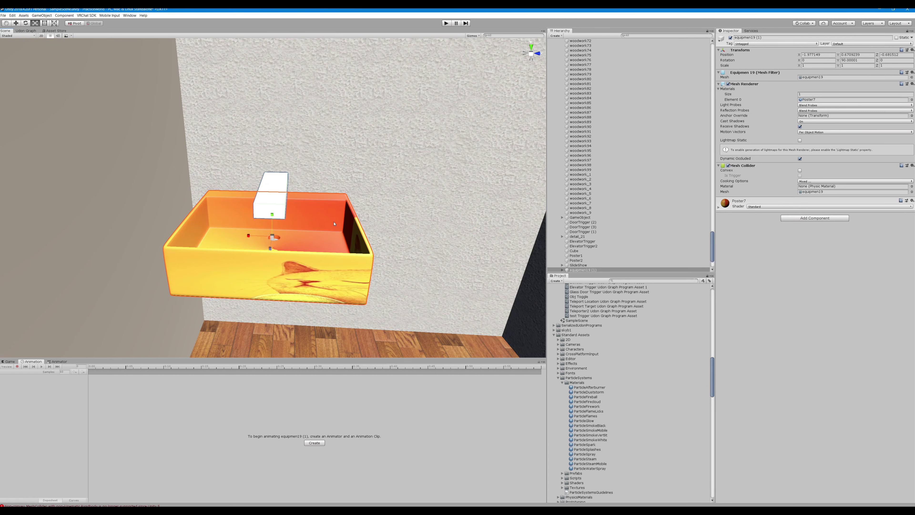
- Slide the copied sink along Z so it sits flush beside the original
left_click(16, 23)
left_click_drag(296, 237, 446, 251)
right_click_drag(362, 150, 368, 149)
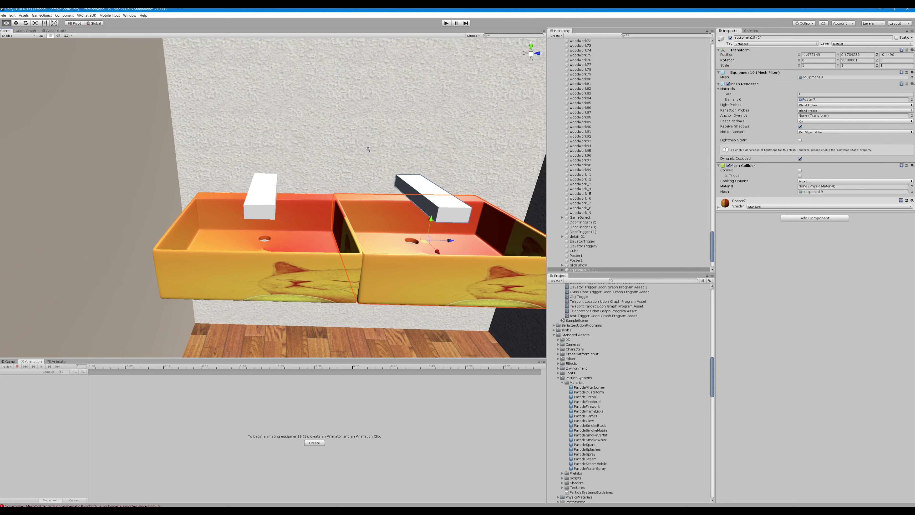
left_click_drag(369, 149, 371, 150, "alt")
- Delete the white faucet Cube from the copied sink
left_click(324, 209)
left_click(347, 258)
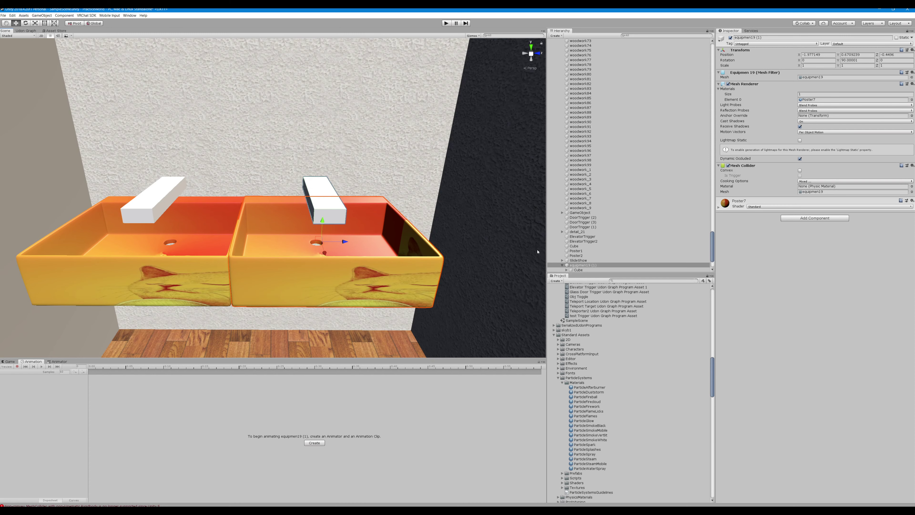
scroll(574, 251, "down", 1)
left_click(578, 251)
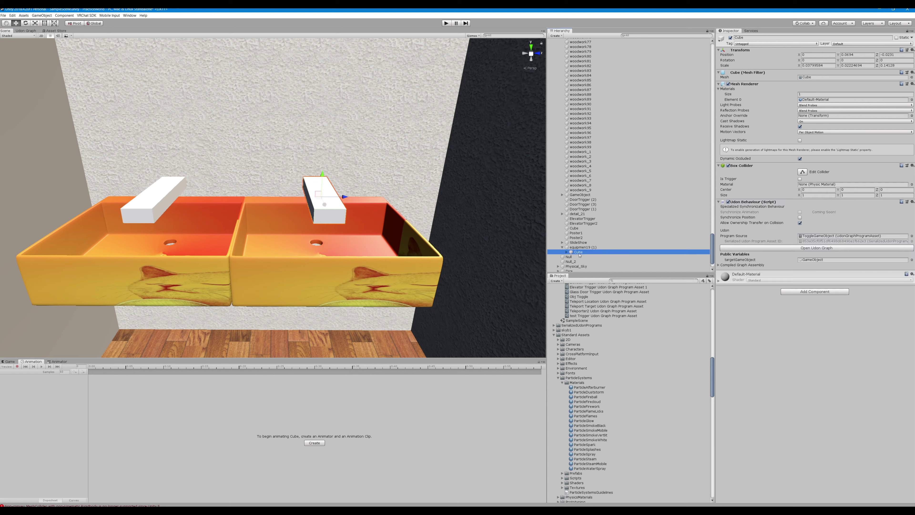
key("Delete")
left_click(583, 248)
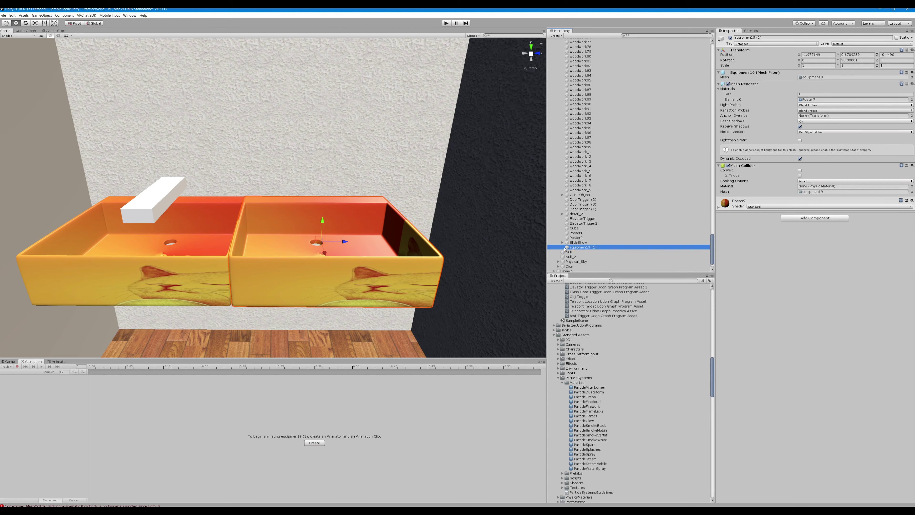
- Rename the copied sink equipmen19 (1) to Sink2
right_click(430, 205)
right_click_drag(430, 205, 431, 208)
right_click(583, 248)
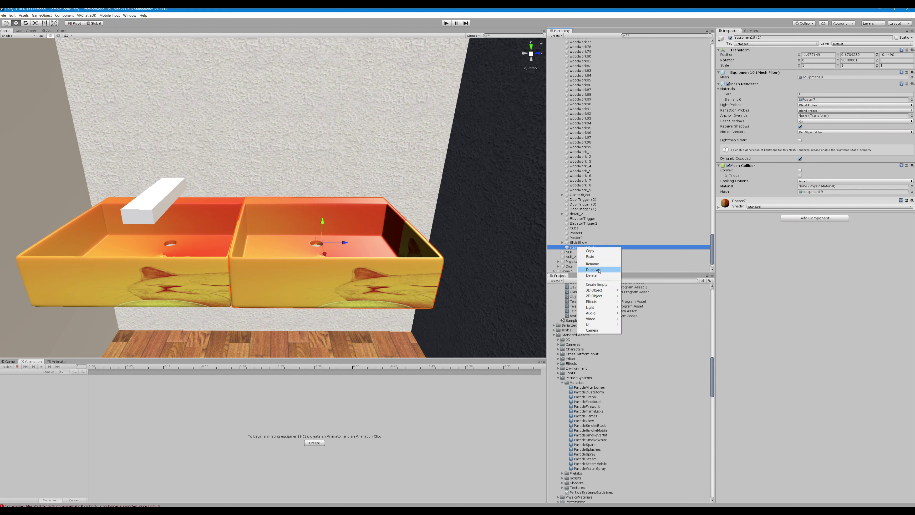
left_click(600, 265)
type("Sink")
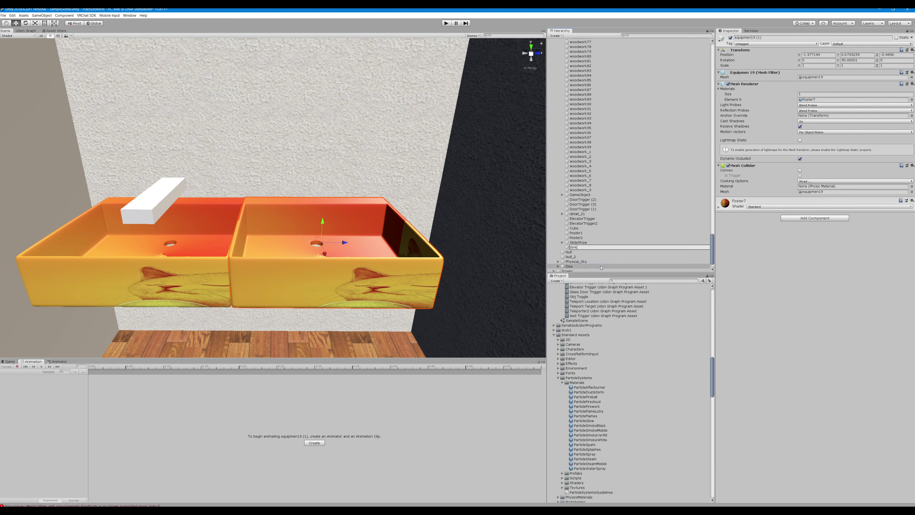
type("2")
key("Return")
- Add a child Cube under Sink2 and scale it down to faucet size
right_click(573, 248)
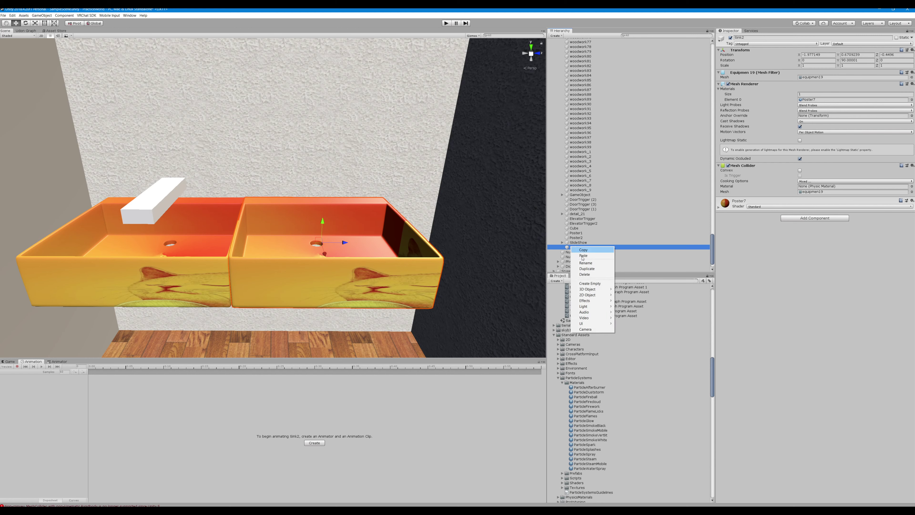
mouse_move(598, 289)
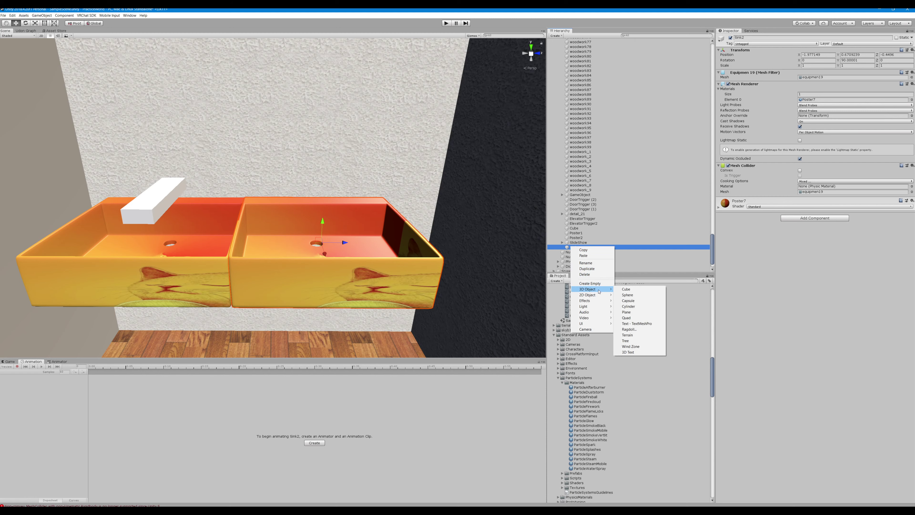
left_click(626, 290)
key("f")
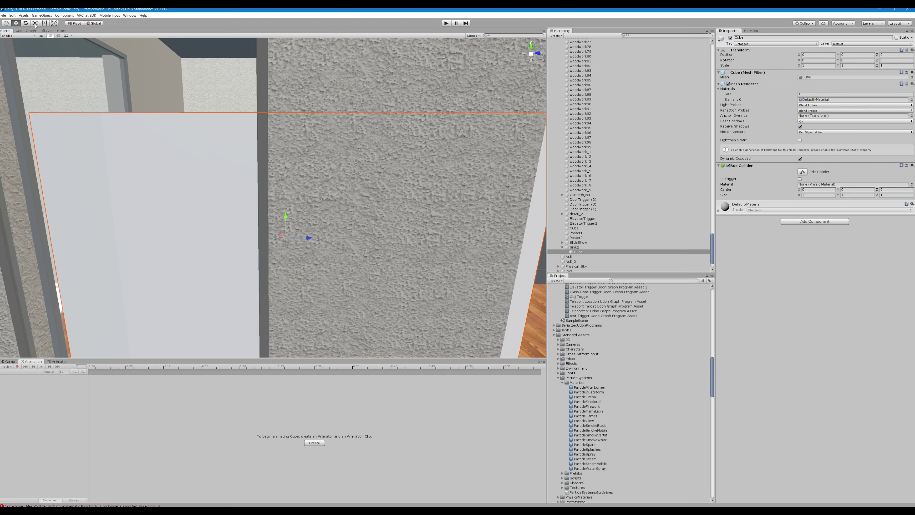
key("r")
left_click_drag(287, 215, 308, 266)
key("w")
right_click_drag(366, 230, 362, 240)
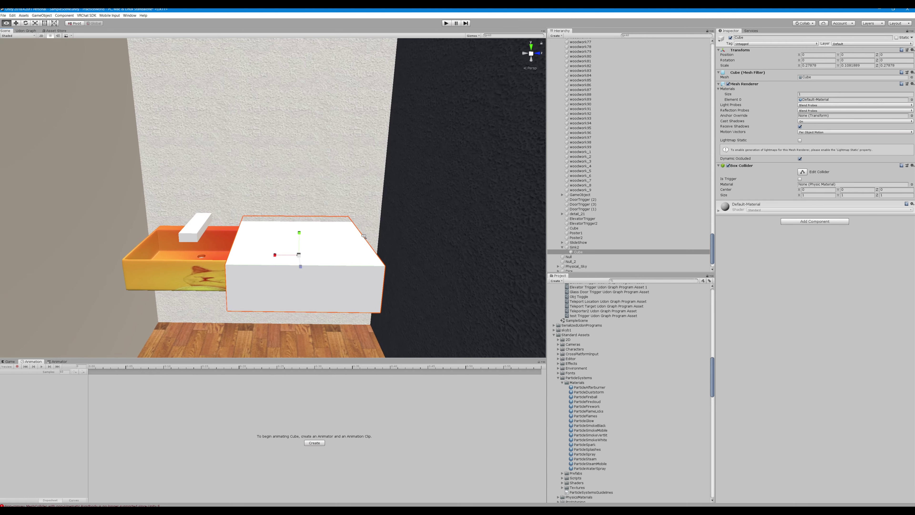
left_click_drag(299, 255, 300, 236)
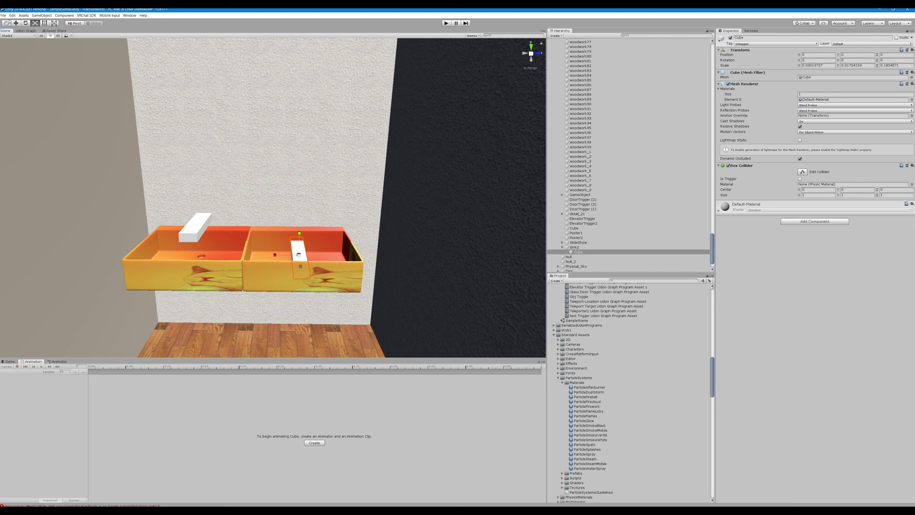
- Raise the cube, shorten its length and move it back toward the wall
left_click(18, 25)
left_click_drag(299, 233, 305, 219)
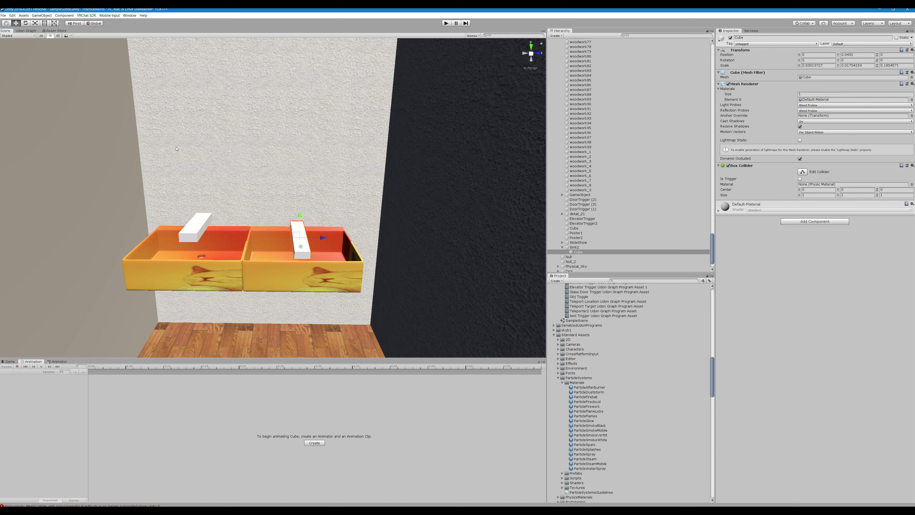
left_click(34, 23)
left_click_drag(303, 239, 303, 247)
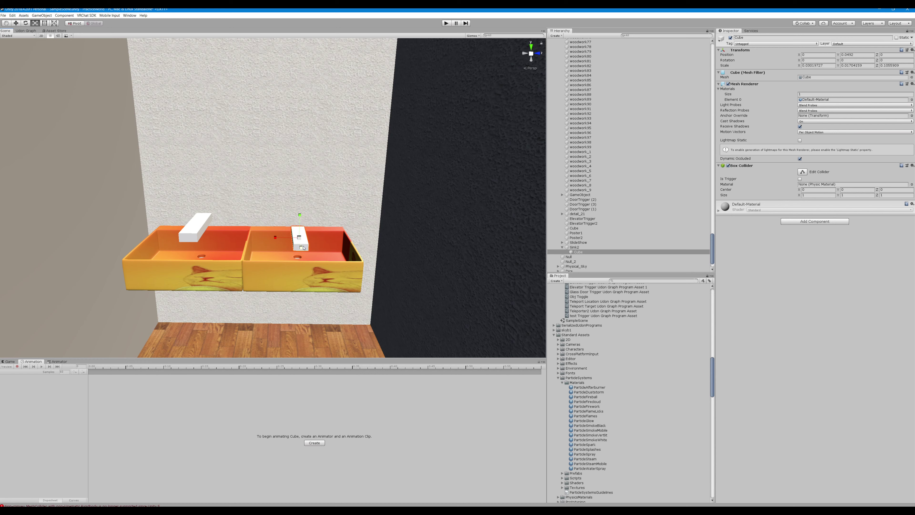
left_click(18, 24)
left_click_drag(303, 248, 302, 241)
key("d")
right_click_drag(328, 208, 282, 199)
left_click_drag(282, 199, 364, 194, "alt")
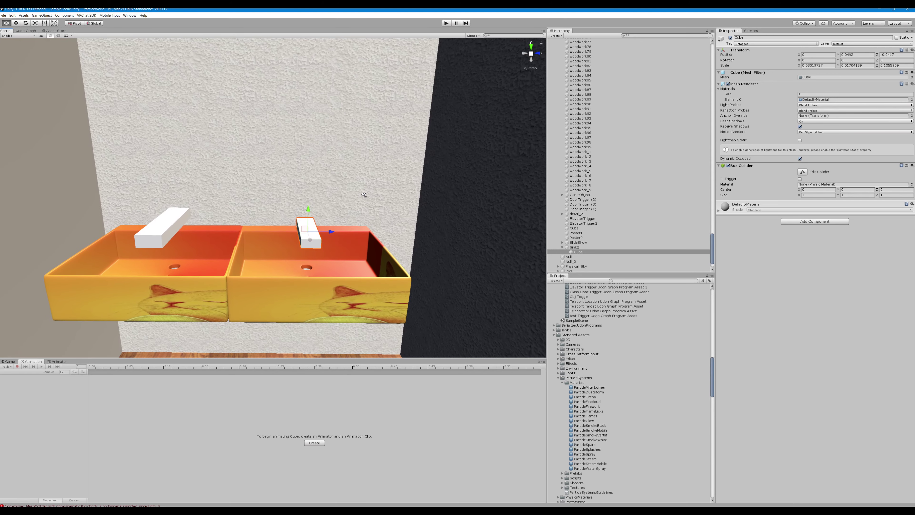
- Create an empty child under the faucet Cube, give it a Particle System, and deactivate it
right_click(580, 252)
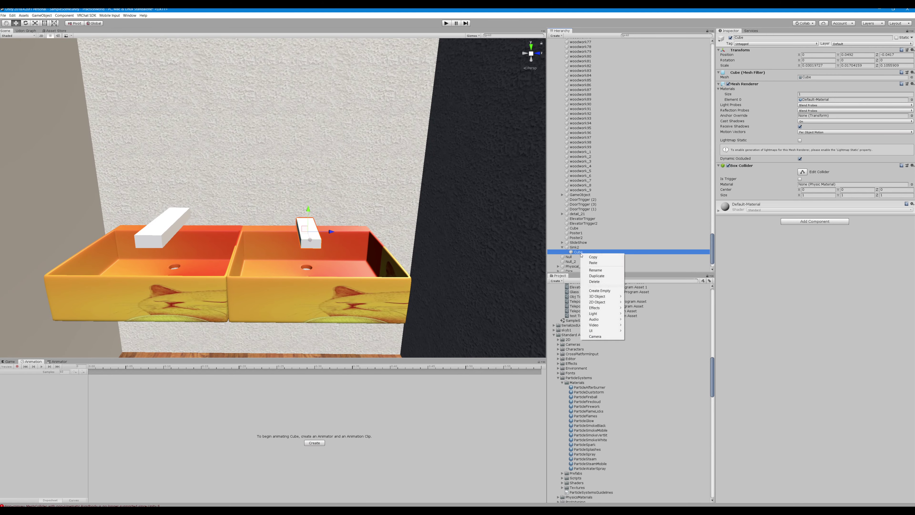
left_click(603, 290)
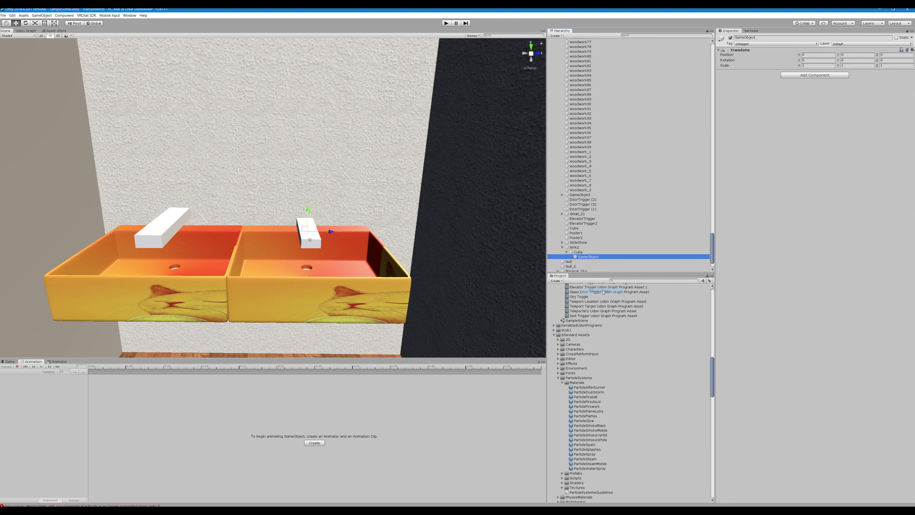
left_click(814, 76)
type("par")
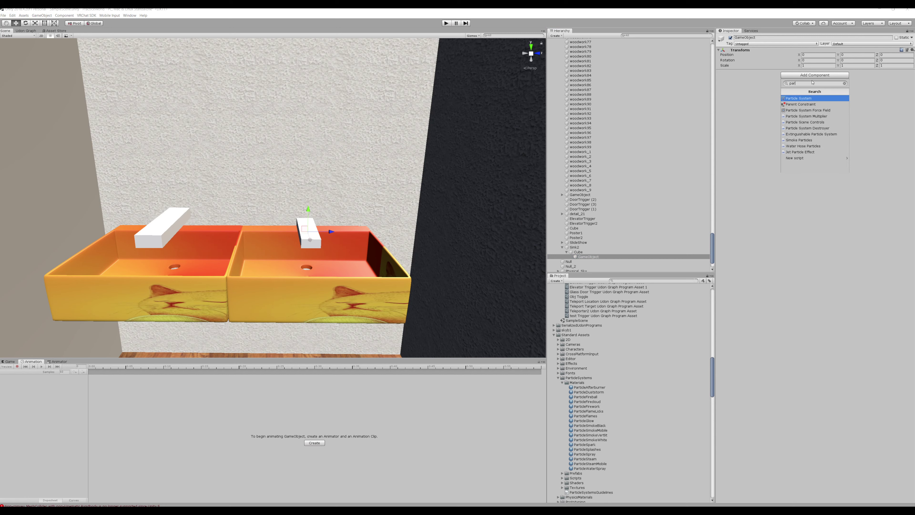
left_click(806, 98)
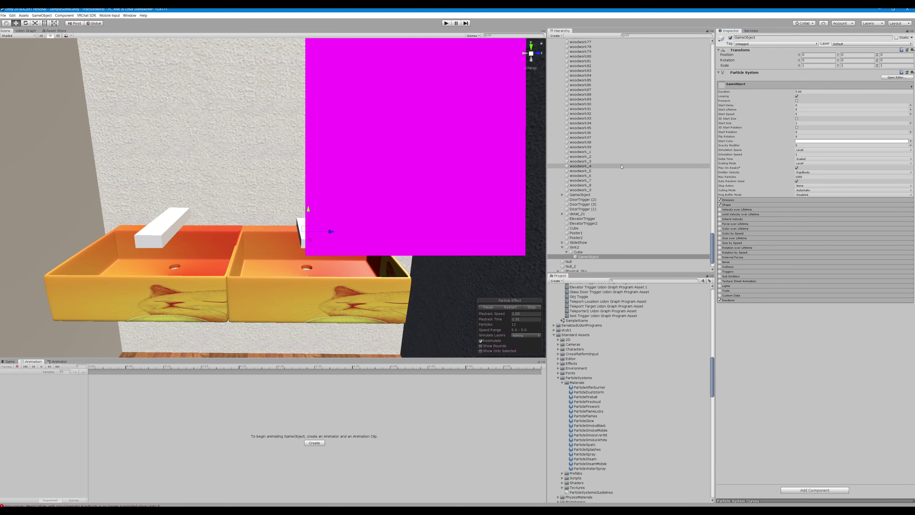
left_click(730, 38)
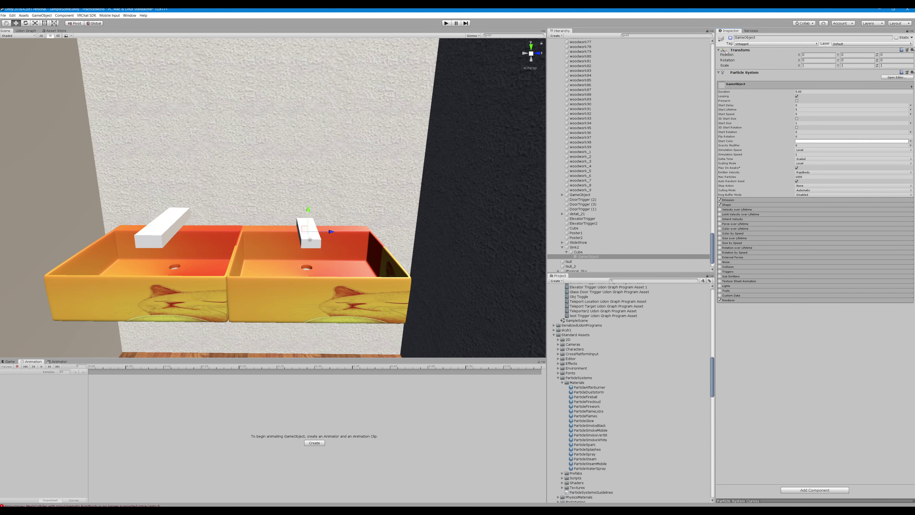
left_click(590, 252)
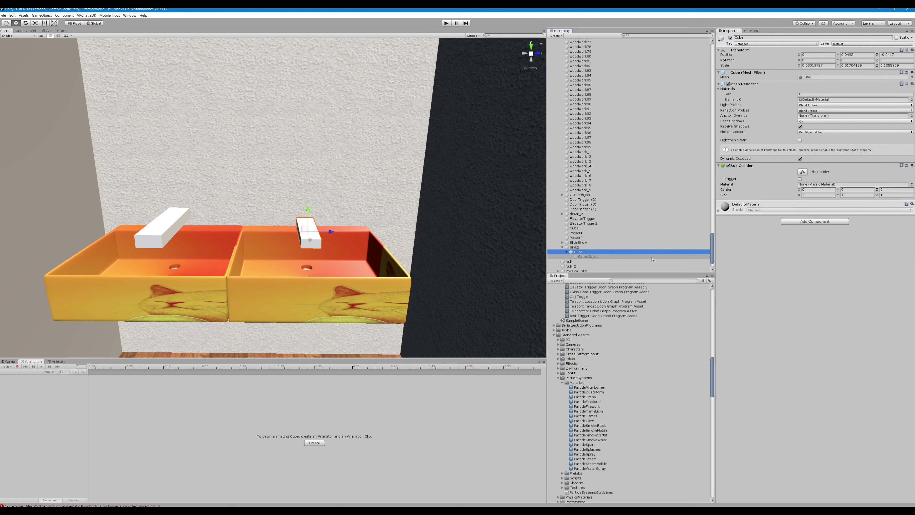
- Add an Udon Behaviour component to the faucet cube
left_click(805, 221)
type("udon")
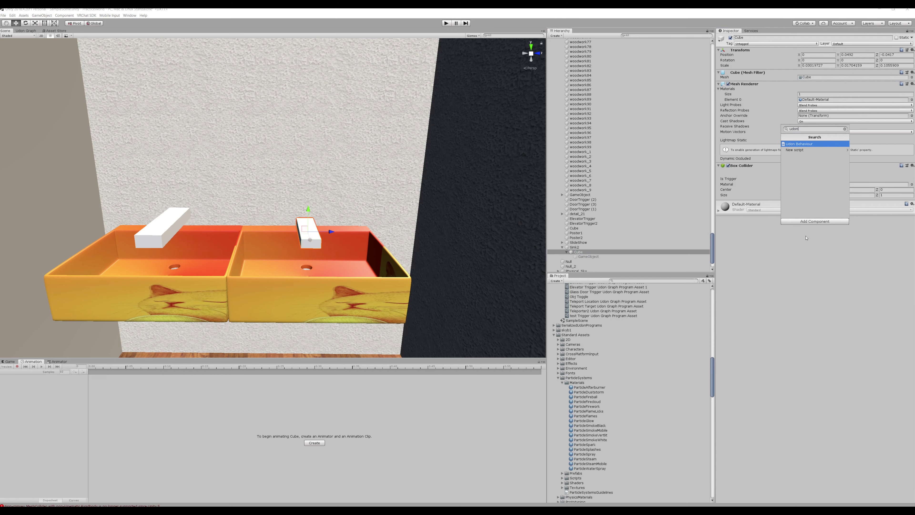
key("Return")
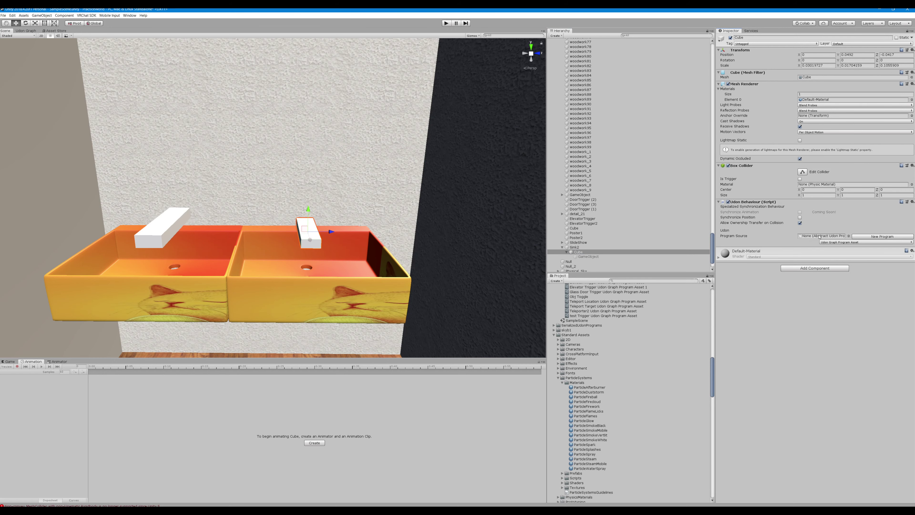
- Assign the ToggleGameObject program and set targetGameObject to the particle child GameObject
left_click(848, 236)
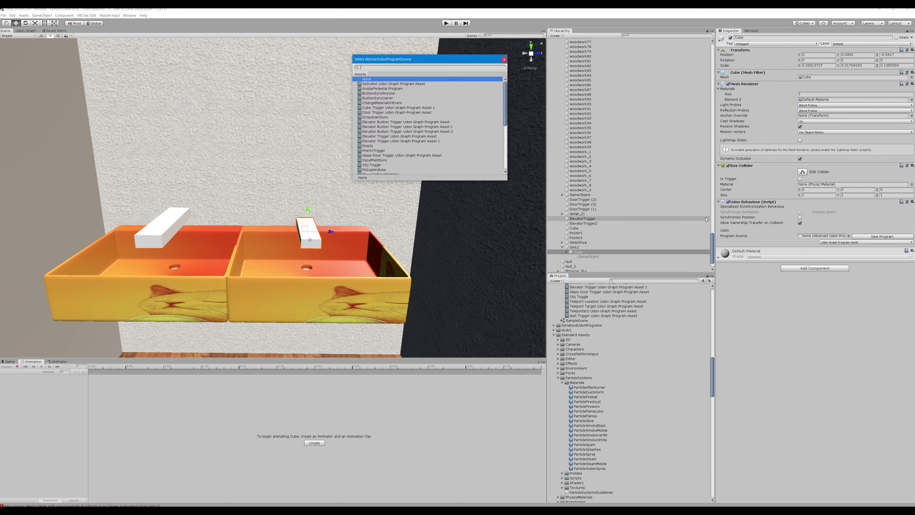
type("toggle")
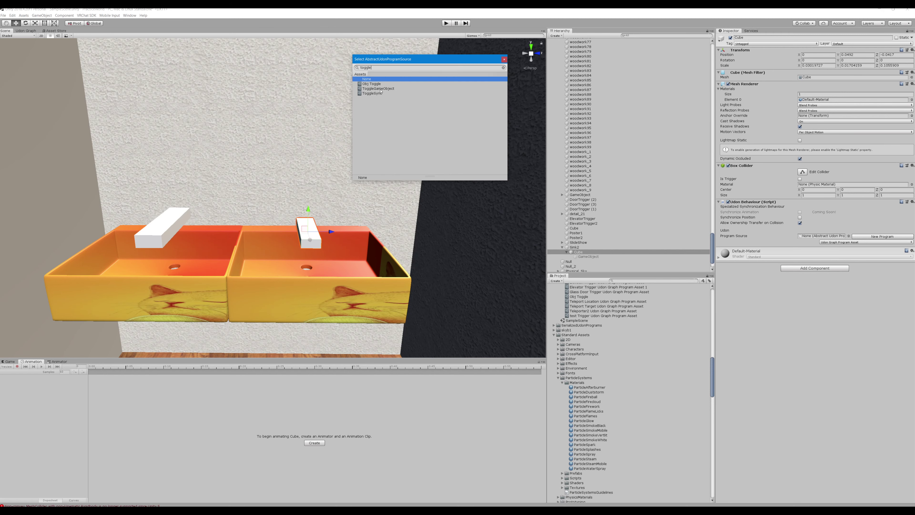
double_click(378, 89)
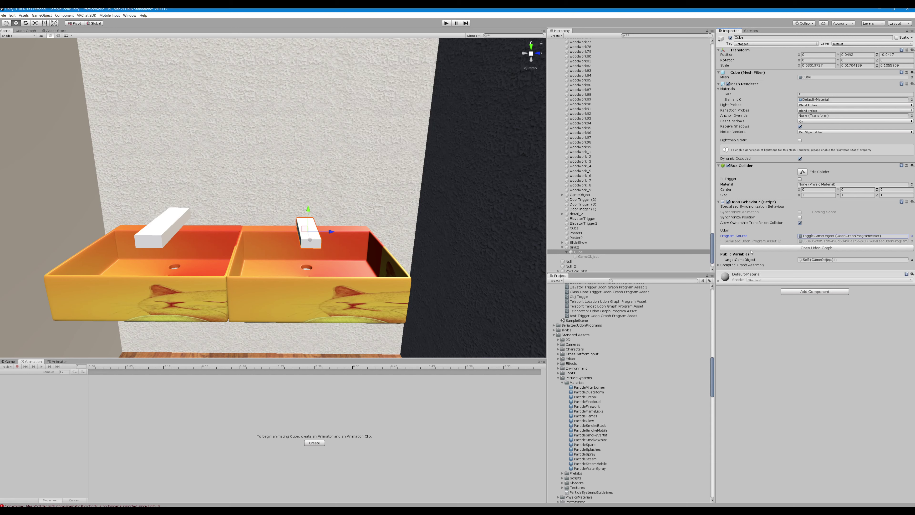
left_click_drag(584, 258, 825, 261)
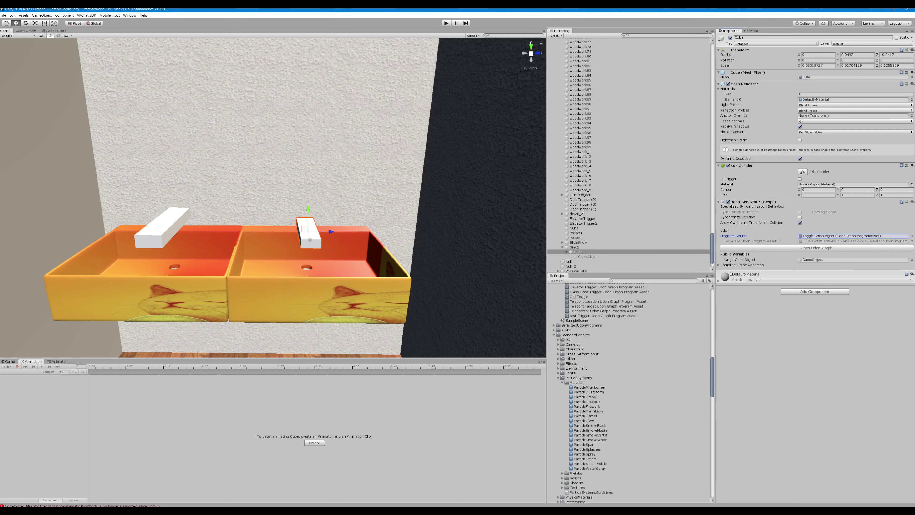
left_click(584, 257)
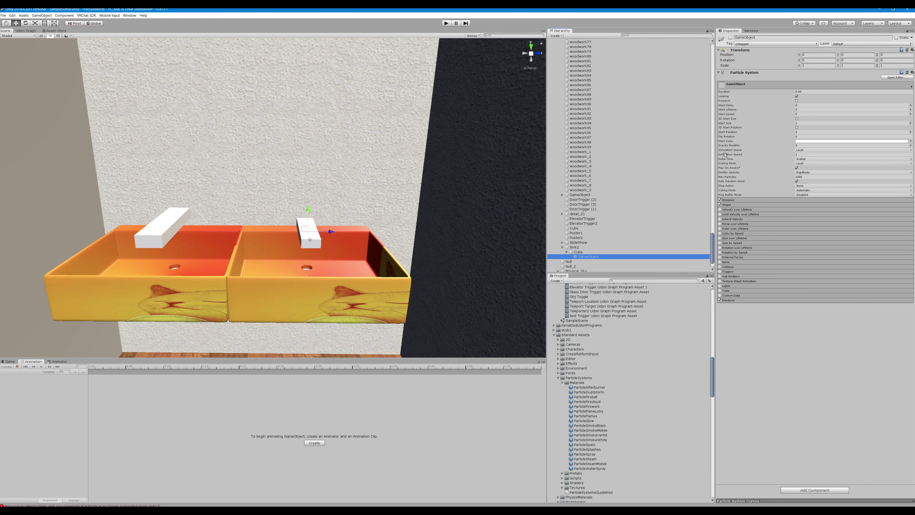
- Activate the particle GameObject and preview the particle effect
left_click(730, 37)
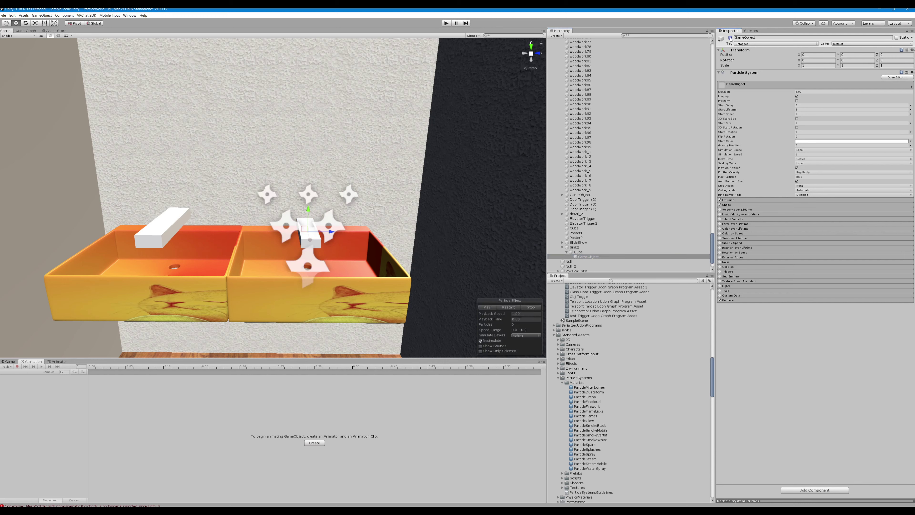
left_click(487, 306)
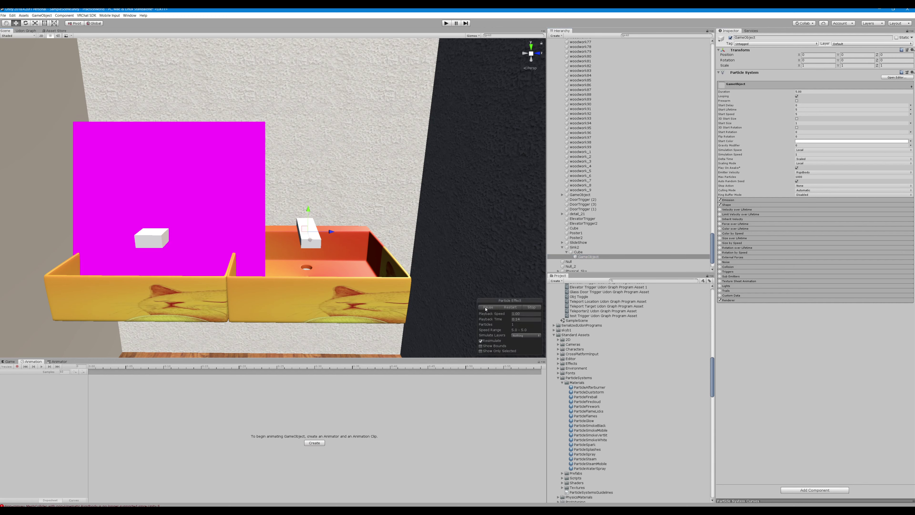
right_click_drag(413, 203, 416, 198)
key("s")
key("w")
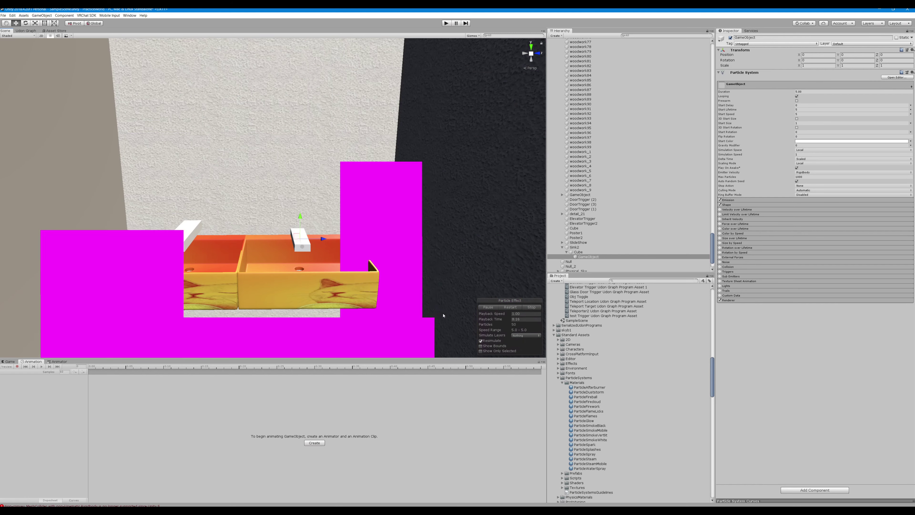
left_click(495, 308)
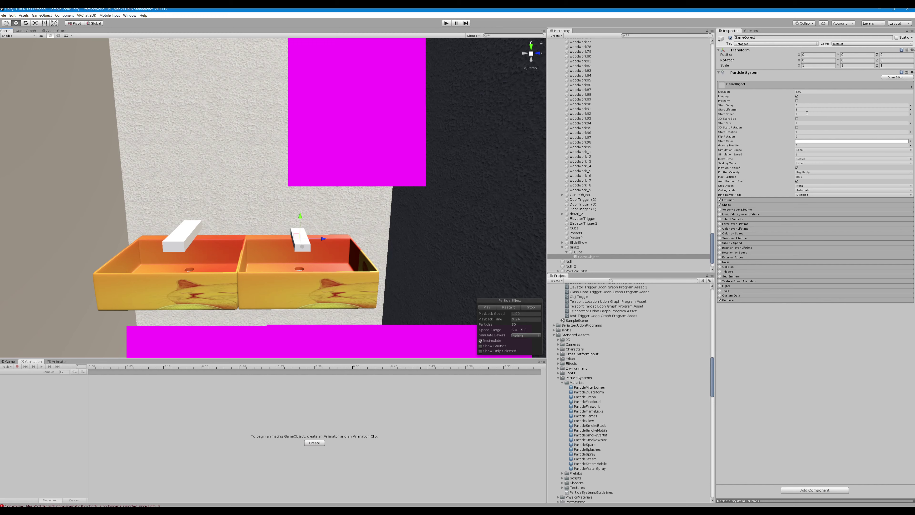
- Set the particles' Start Size to 0.05
left_click(797, 123)
type(".1")
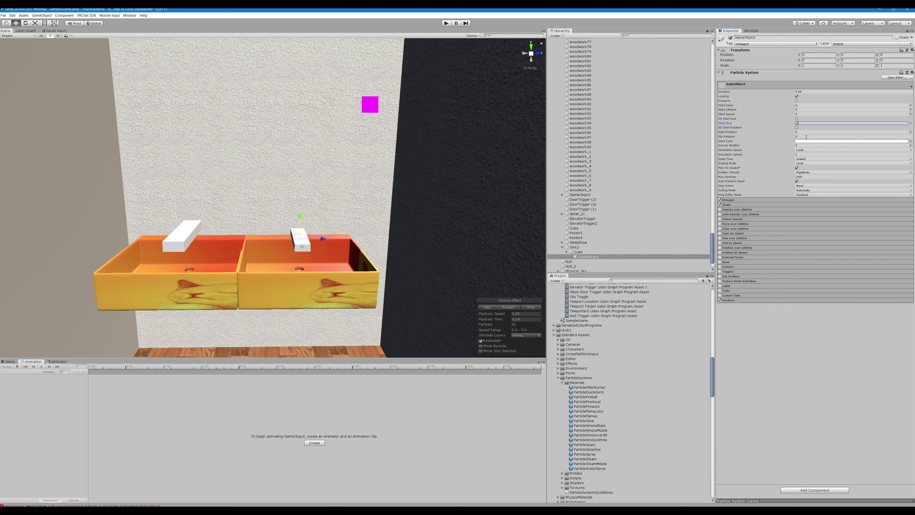
key("BackSpace")
type(".05")
- In the Shape module, set the cone Angle to 0 and Rotation X to 90
left_click(731, 206)
right_click_drag(475, 191, 477, 190)
key("s")
key("w")
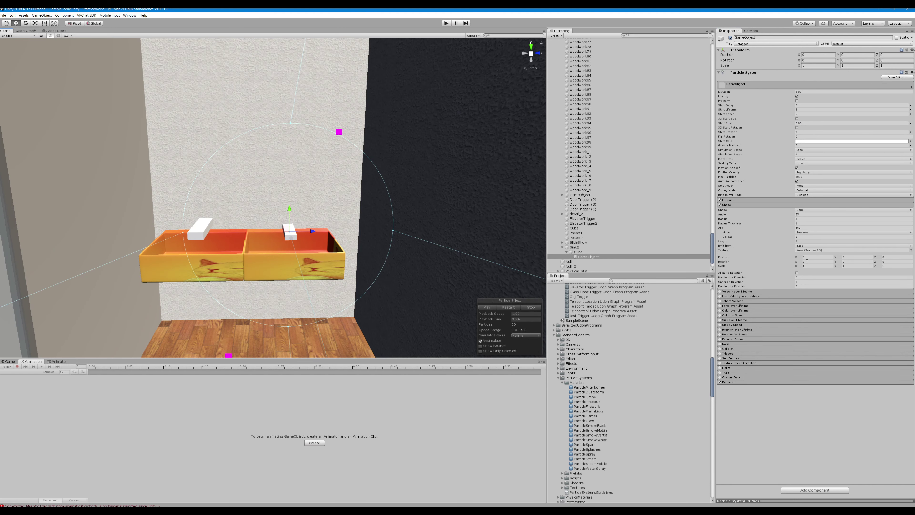
left_click(802, 214)
type("0")
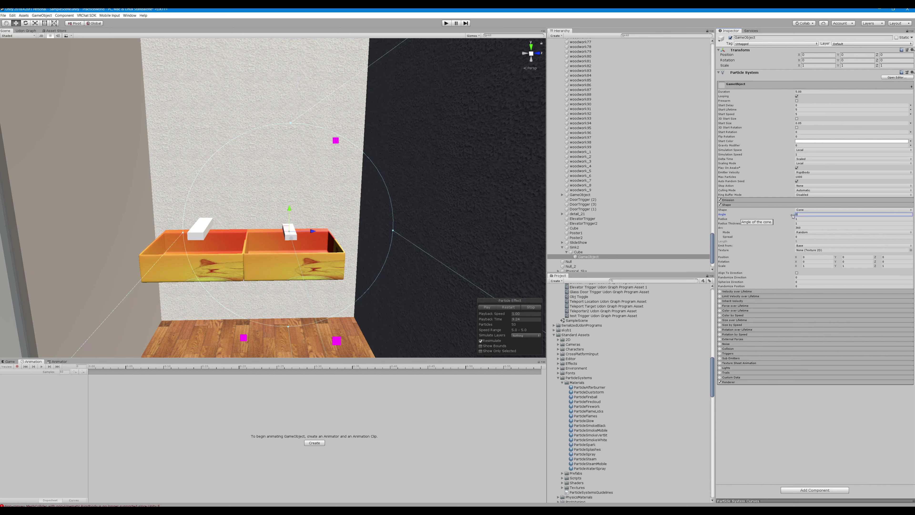
left_click(810, 262)
type("90")
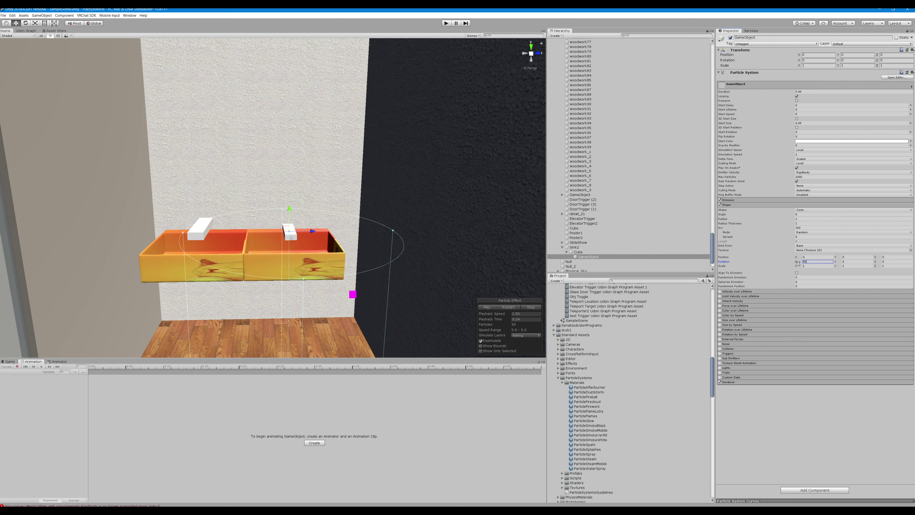
left_click(35, 23)
- Scale the emitter uniformly down to about 0.11 and replay the particle preview
left_click_drag(285, 231, 306, 258)
right_click_drag(340, 235, 340, 241)
key("w")
scroll(340, 241, "up", 5, "alt")
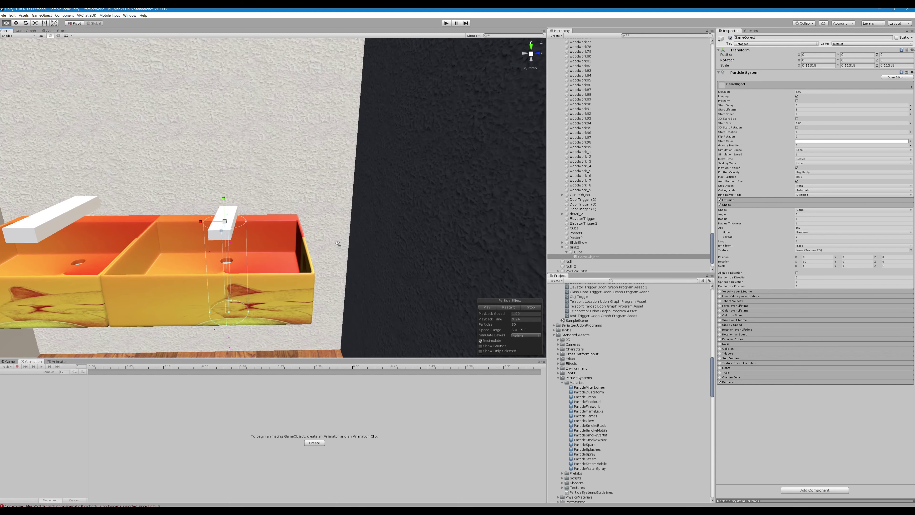
left_click(486, 307)
scroll(412, 247, "down", 3, "alt")
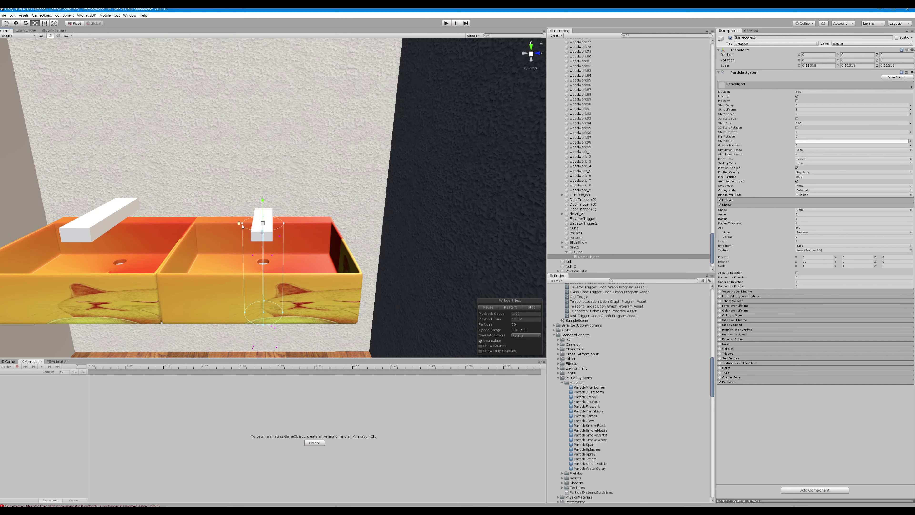
right_click_drag(365, 206, 366, 211)
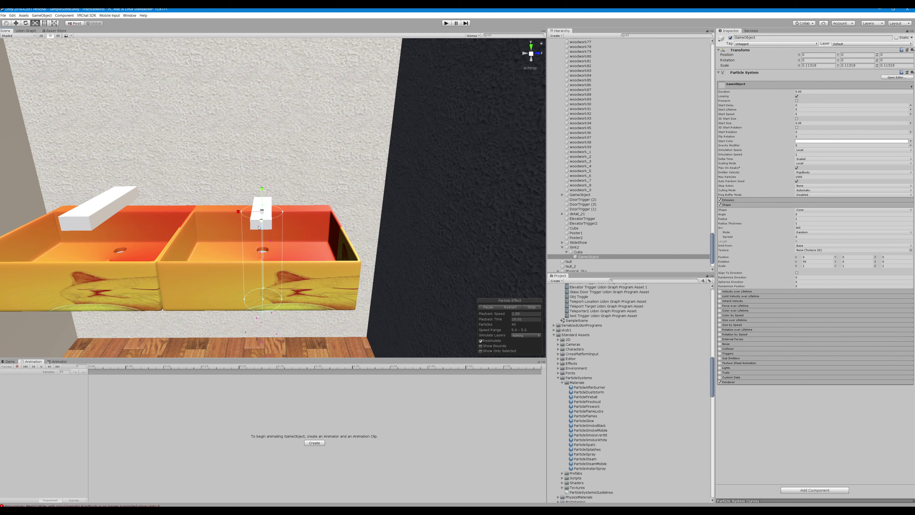
- Flatten the emitter's height and narrow it along X under the faucet
left_click_drag(261, 189, 262, 201)
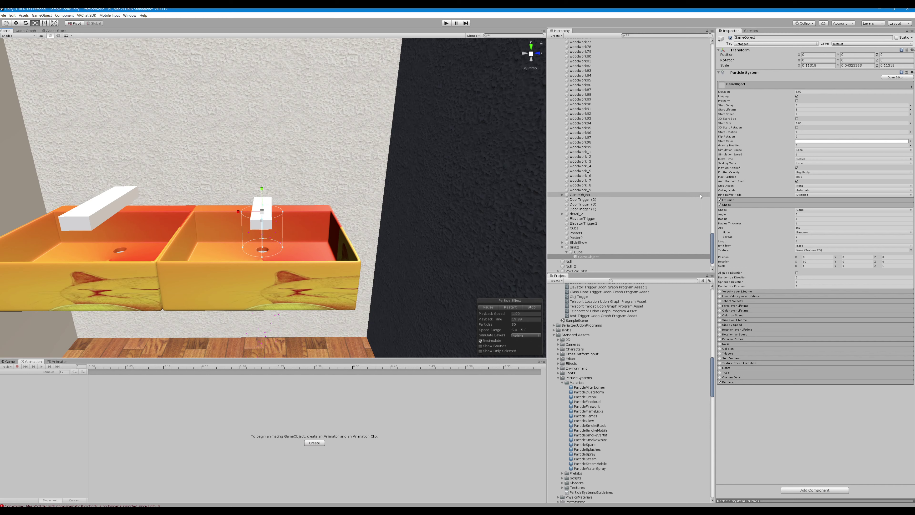
left_click(799, 123)
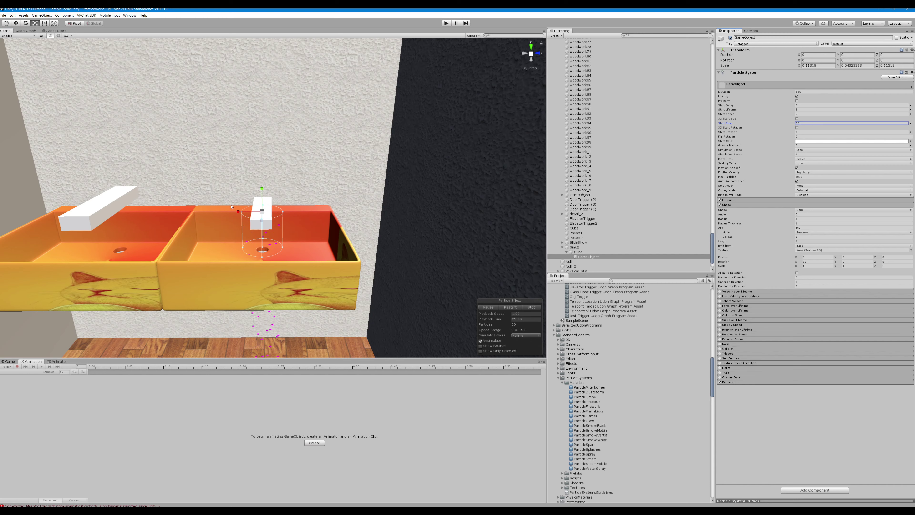
left_click_drag(238, 211, 249, 212)
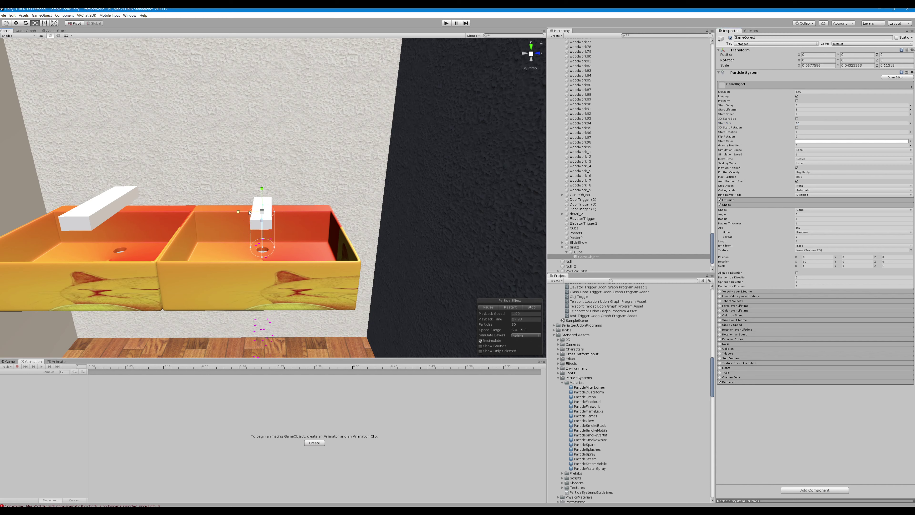
right_click_drag(337, 185, 333, 187)
key("w")
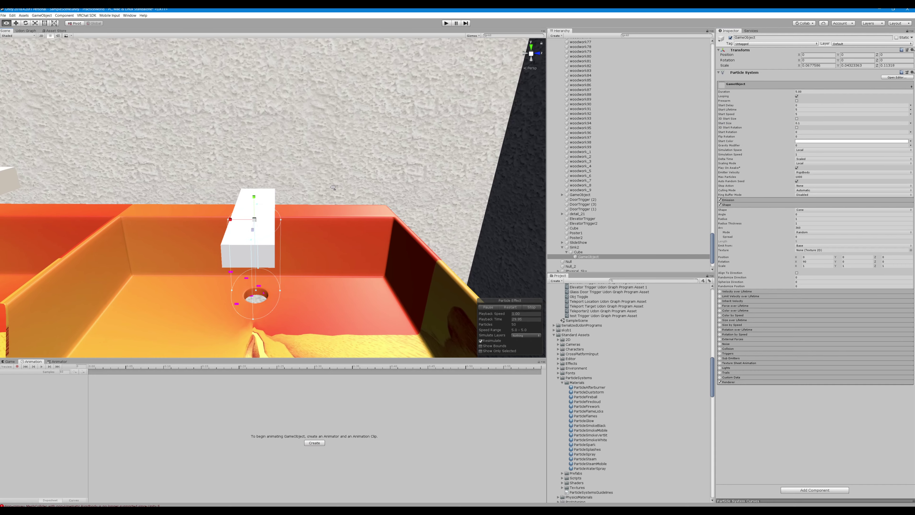
scroll(333, 188, "down", 5, "alt")
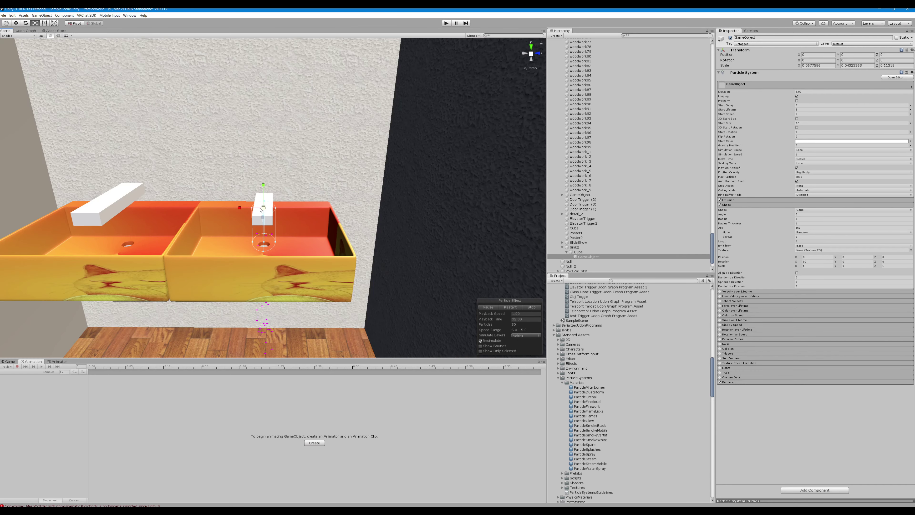
left_click_drag(263, 185, 356, 201)
right_click_drag(366, 182, 375, 137)
key("w")
left_click_drag(375, 137, 363, 184, "alt")
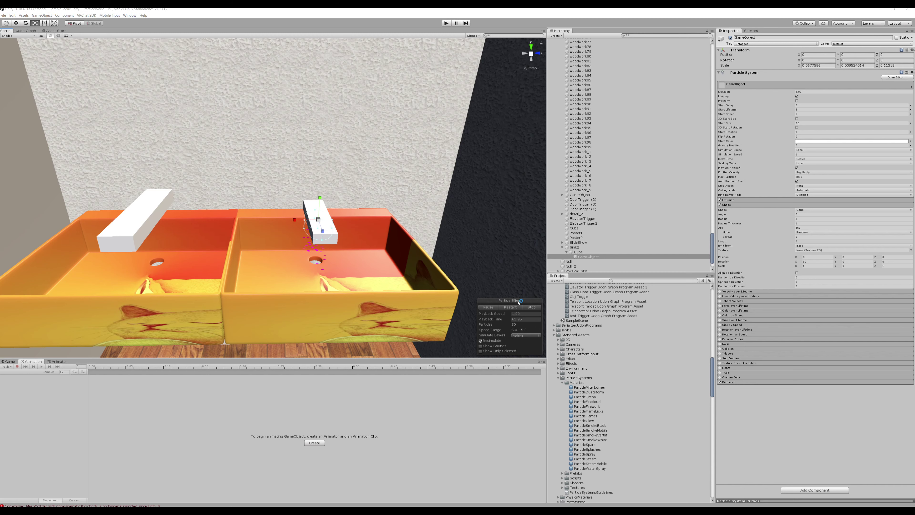
- Set the Emission Rate over Time to 100
left_click(731, 200)
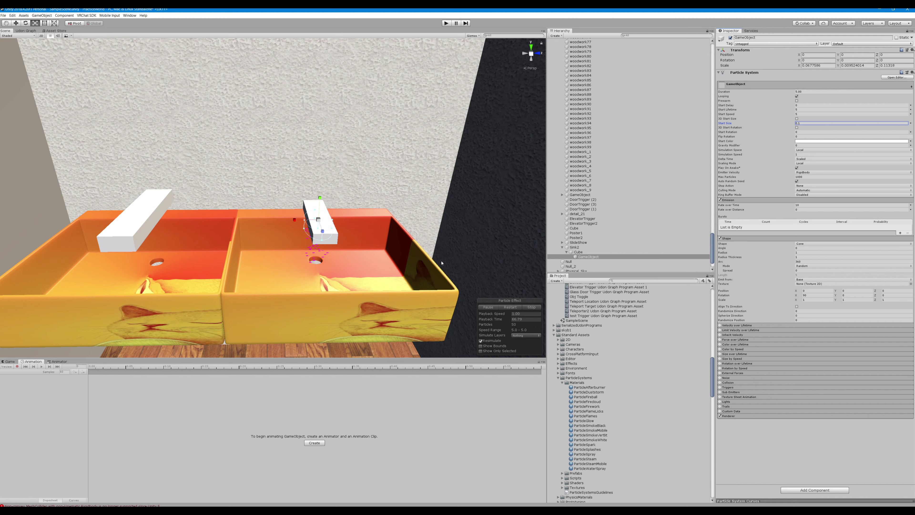
left_click(803, 205)
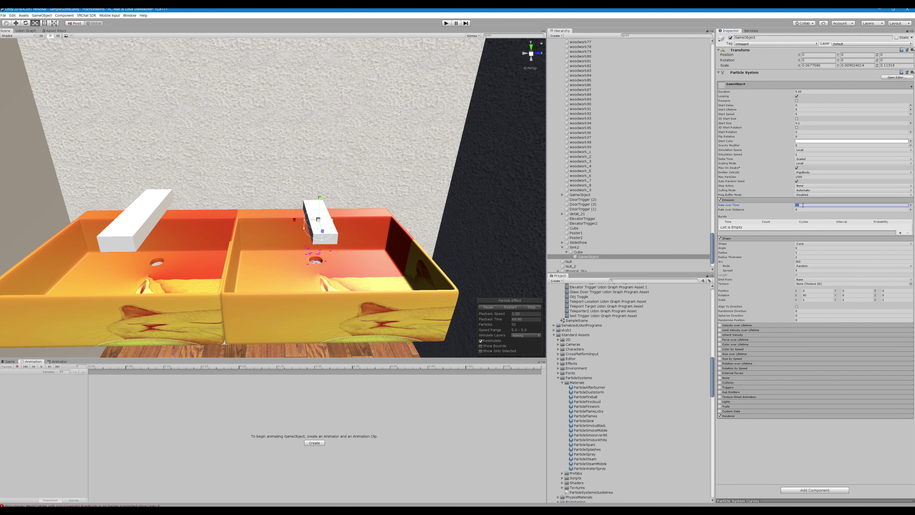
type("0")
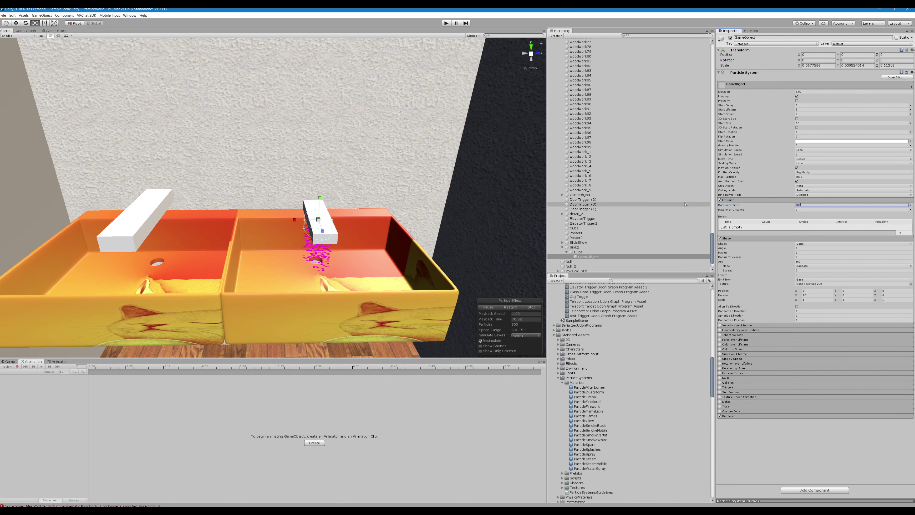
key("s")
mouse_move(484, 197)
right_mouse_down()
mouse_move(436, 199)
mouse_move(482, 198)
mouse_move(480, 139)
mouse_move(471, 158)
mouse_move(490, 185)
right_mouse_up()
key("w")
left_click_drag(490, 186, 320, 165, "alt")
- Nudge the emitter slightly along Z so it sits under the faucet
left_click(19, 24)
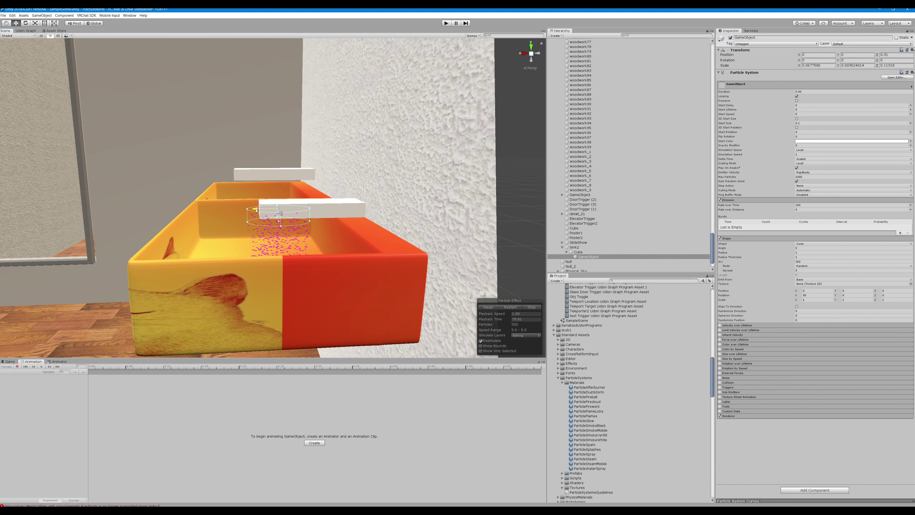
left_click(36, 23)
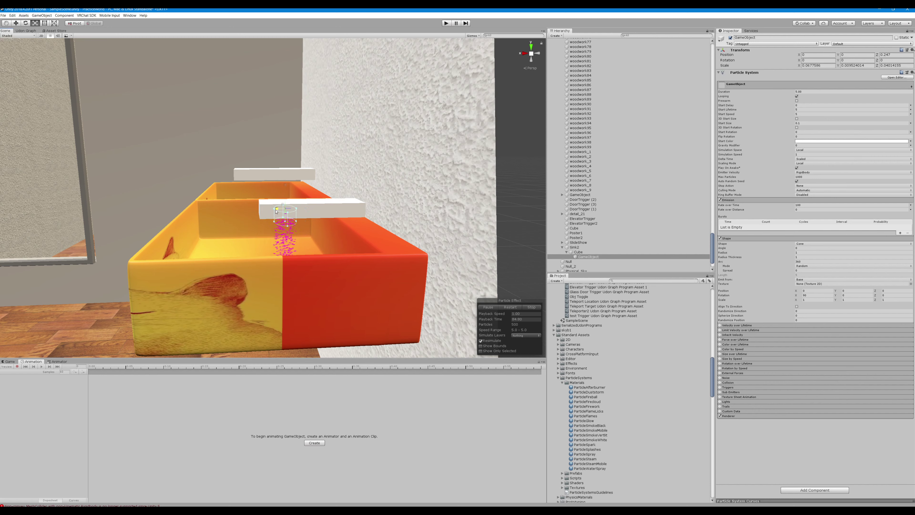
left_click(18, 23)
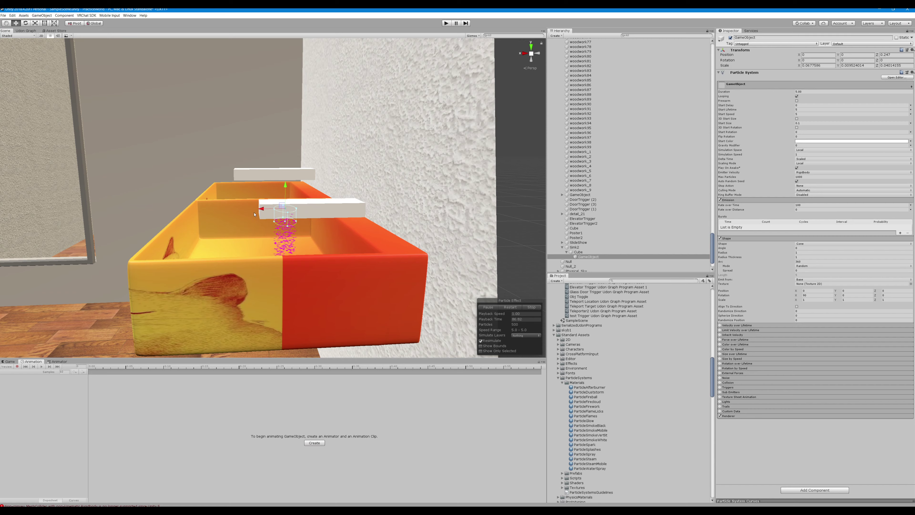
left_click_drag(251, 212, 248, 212)
right_click_drag(248, 212, 370, 183)
key("a")
mouse_move(370, 183)
left_mouse_down("alt")
mouse_move(364, 195)
mouse_move(366, 186)
left_mouse_up("alt")
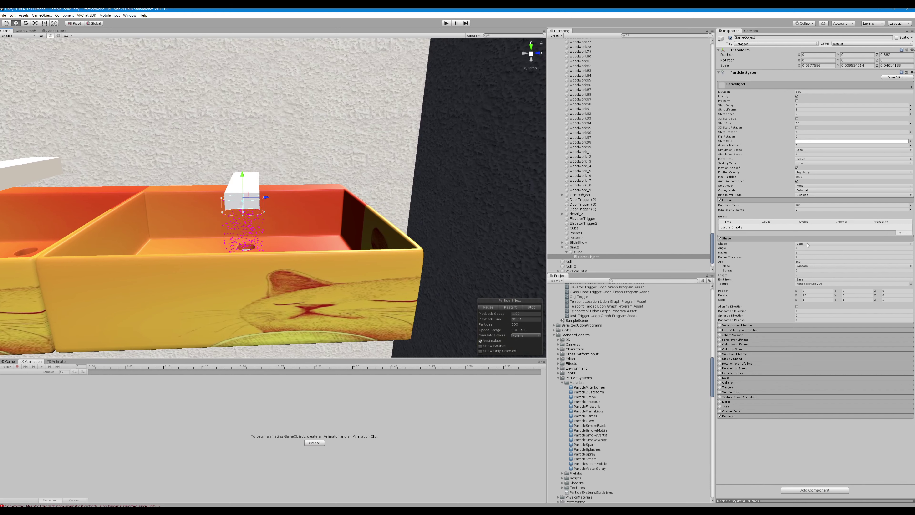
left_click(808, 205)
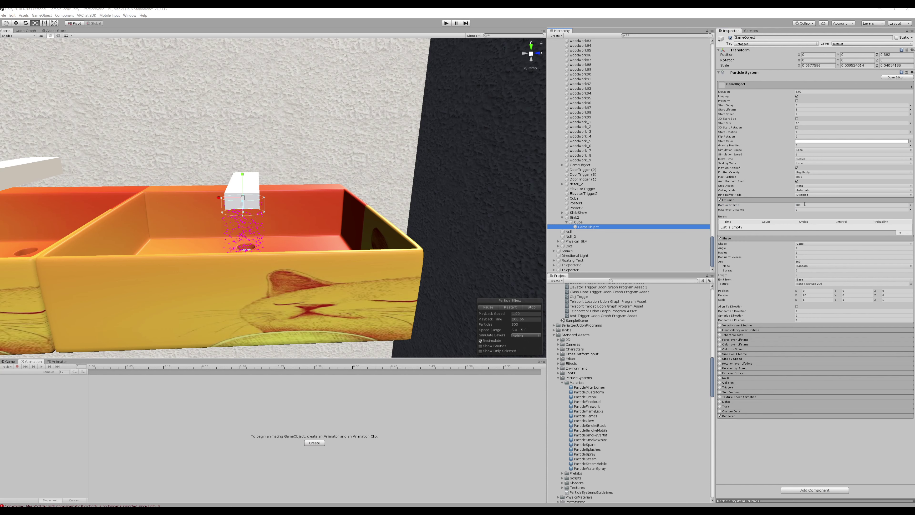
- Set Rate over Time to 500 and Start Speed to 1
left_click(804, 204)
type("50")
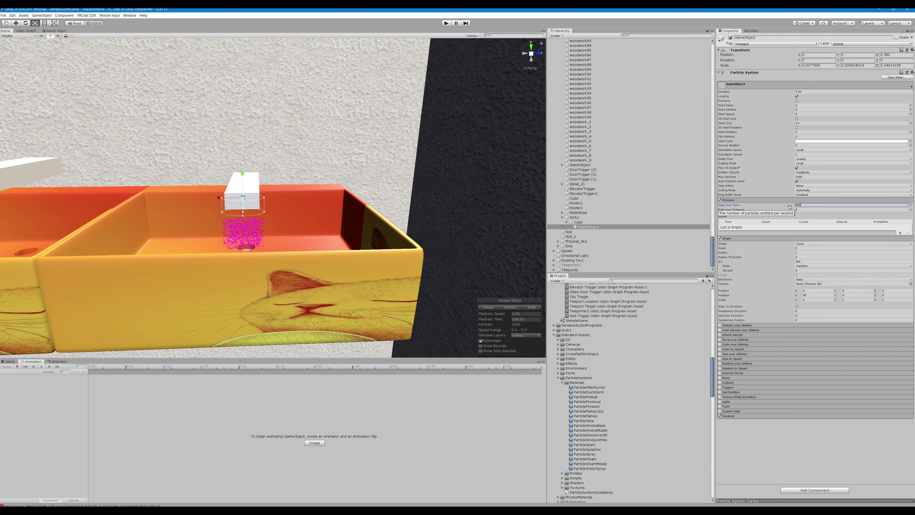
type("0")
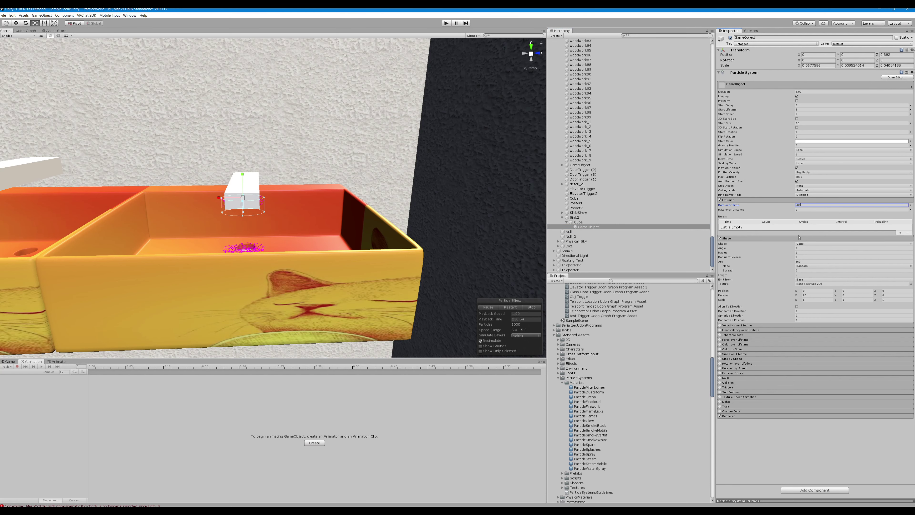
left_click(803, 113)
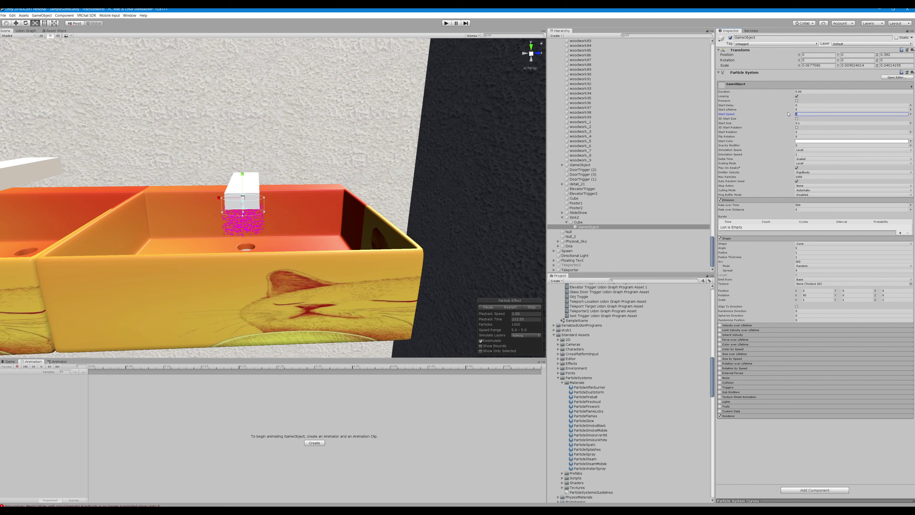
type("1")
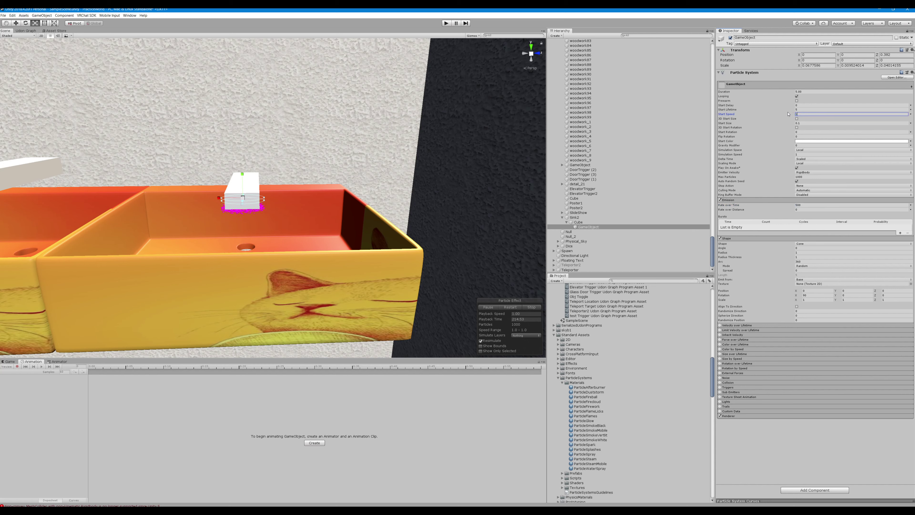
left_click(806, 176)
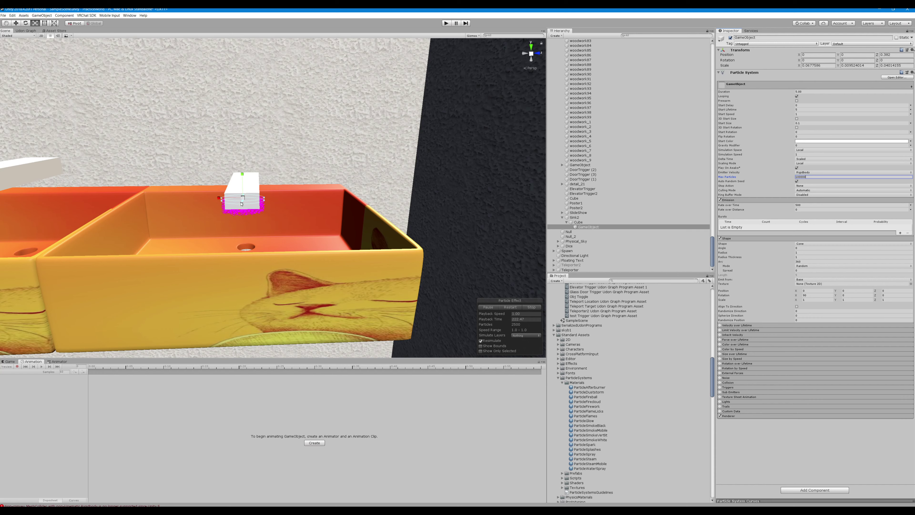
- Stretch the emitter taller along Y down into the sink
left_click_drag(242, 175, 242, 130)
right_click_drag(367, 154, 359, 155)
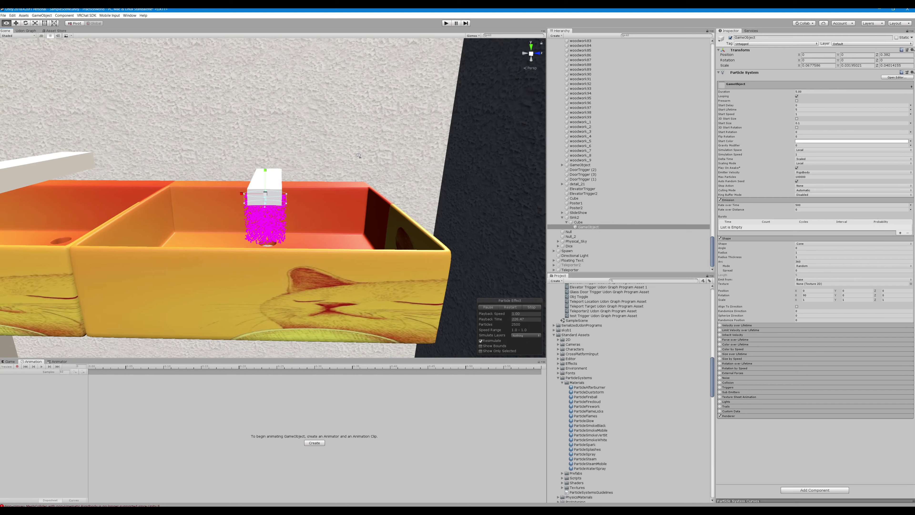
left_click_drag(358, 156, 368, 177, "alt")
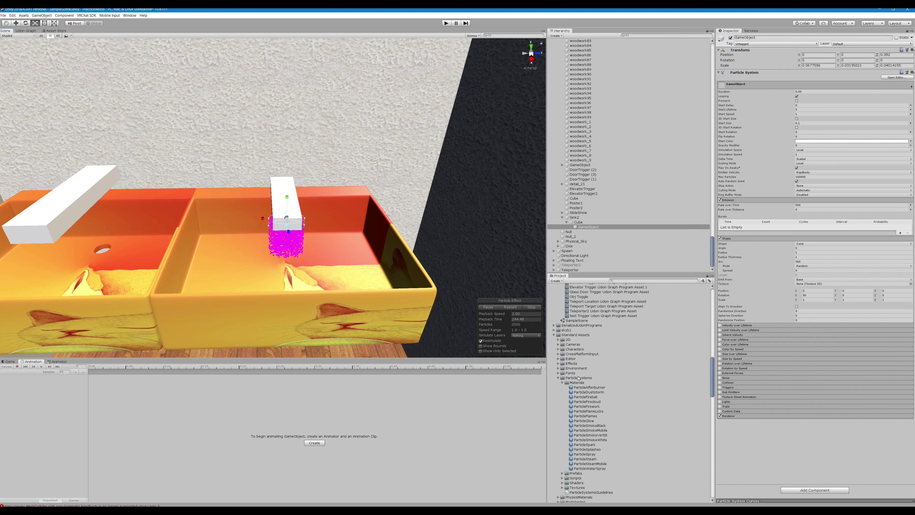
- Apply the ParticleWaterSpray material and set the Start Color to pale blue
left_click_drag(591, 467, 285, 241)
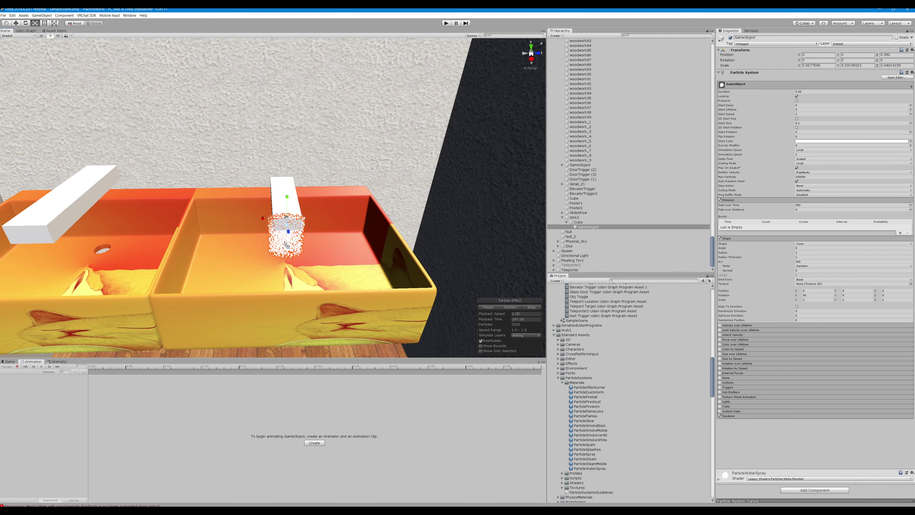
left_click(803, 142)
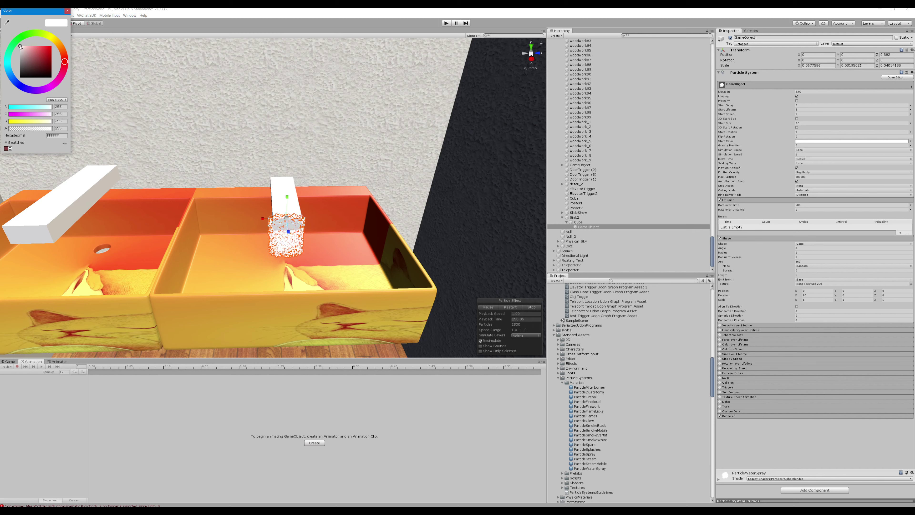
left_click_drag(18, 83, 20, 85)
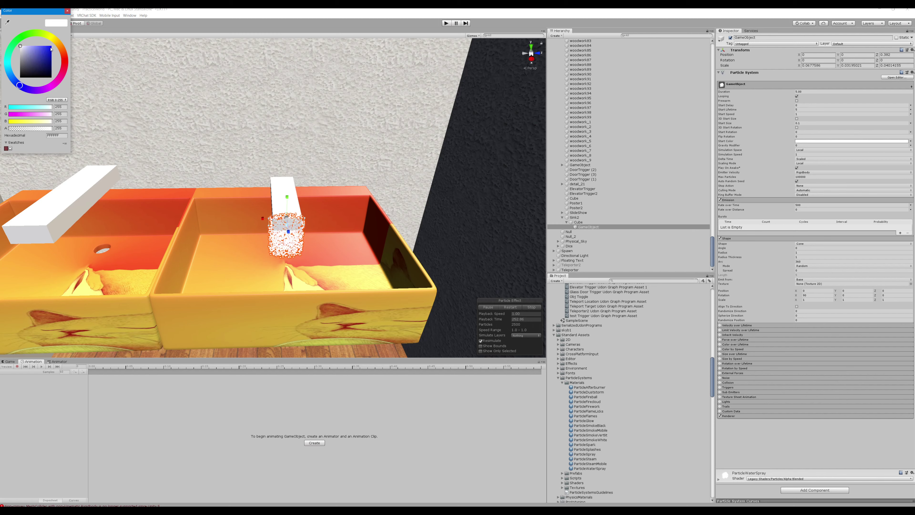
left_click(50, 49)
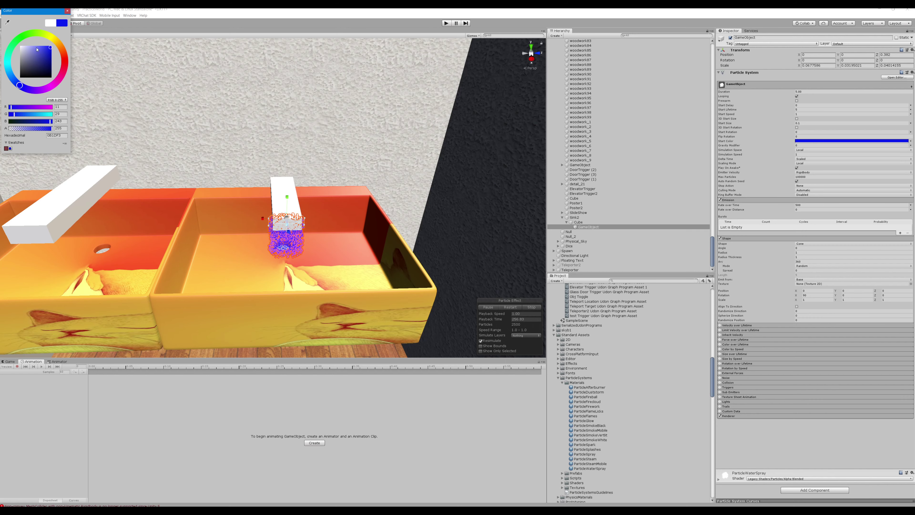
left_click(37, 49)
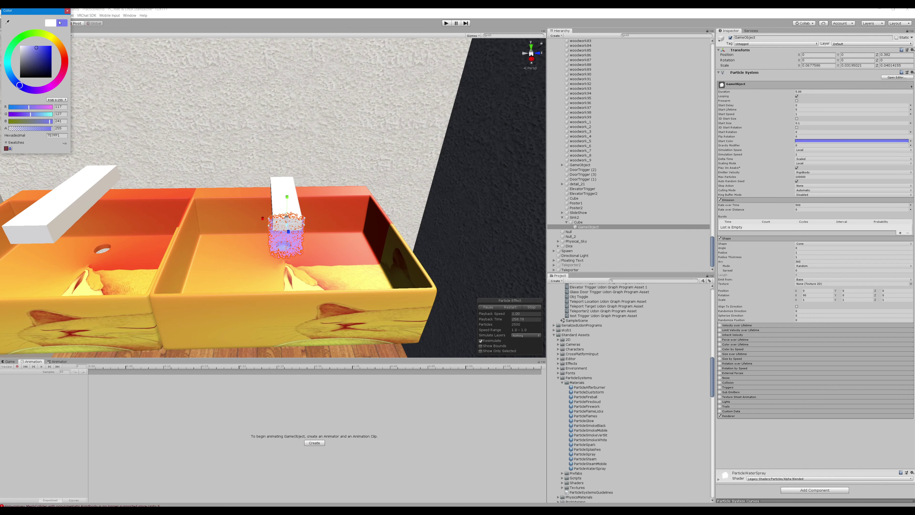
left_click(67, 11)
- Orbit the view to face both sinks and frame the particle object
left_click_drag(387, 188, 291, 164, "alt")
right_click_drag(290, 163, 367, 158)
key("a")
left_click_drag(367, 158, 367, 137, "alt")
key("f")
key("r")
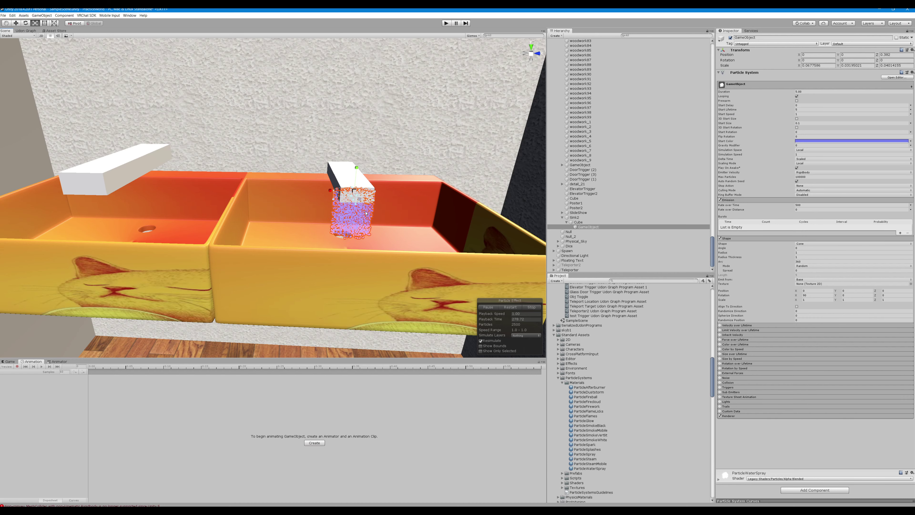
- Try the Black material on the right sink, then undo it
scroll(594, 314, "up", 15)
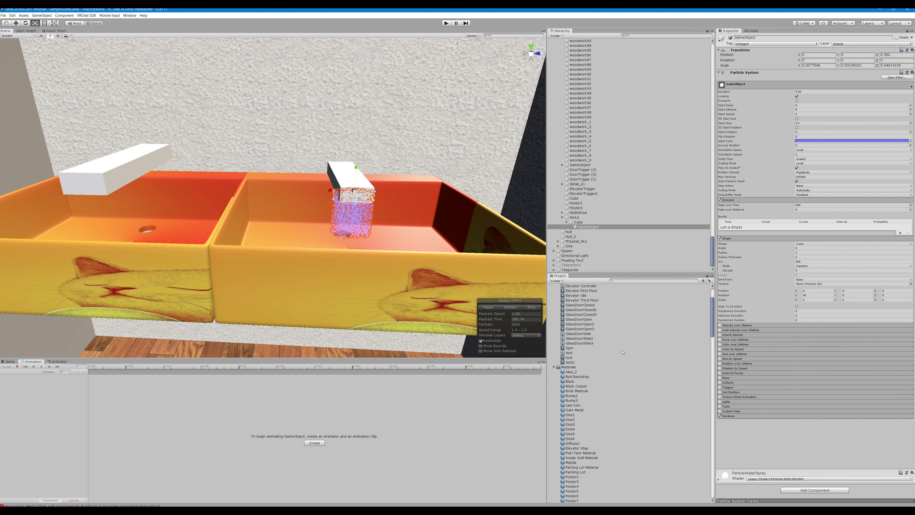
scroll(595, 353, "down", 5)
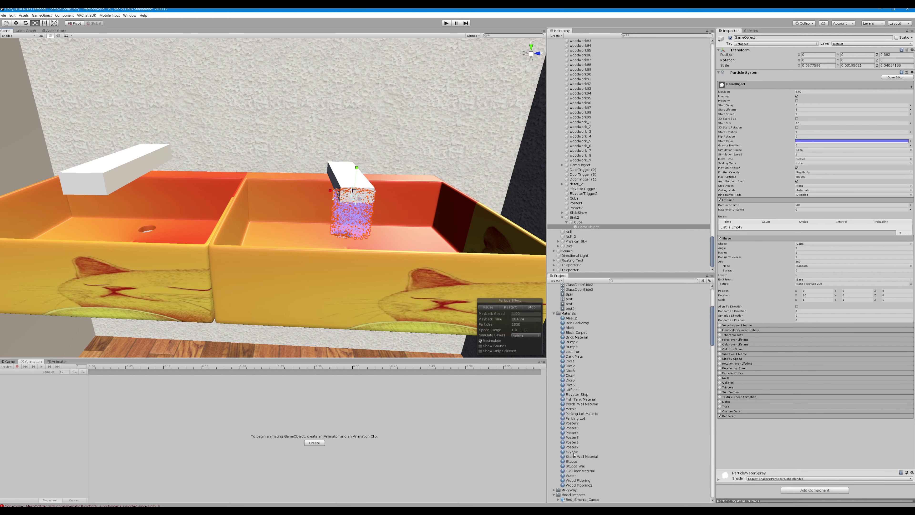
left_click_drag(521, 313, 355, 219)
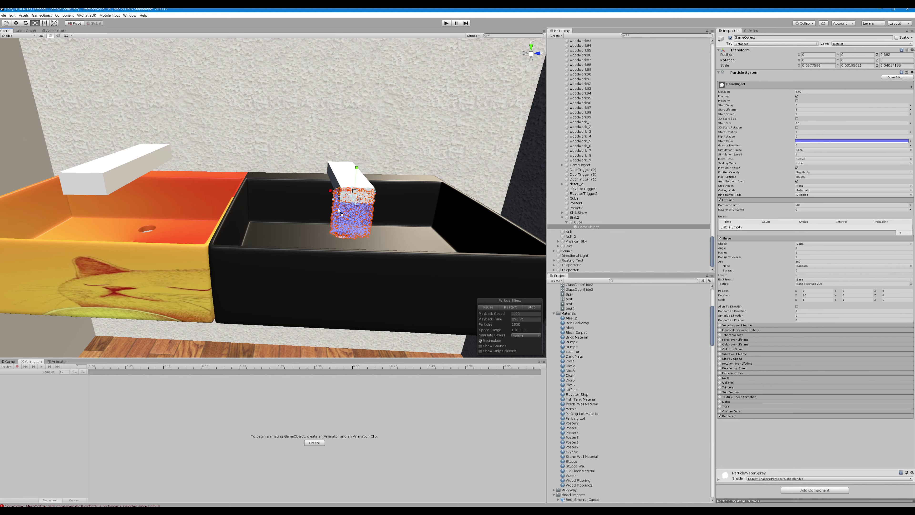
mouse_move(352, 208)
left_mouse_down()
mouse_move(353, 223)
mouse_move(340, 205)
mouse_move(348, 216)
left_mouse_up()
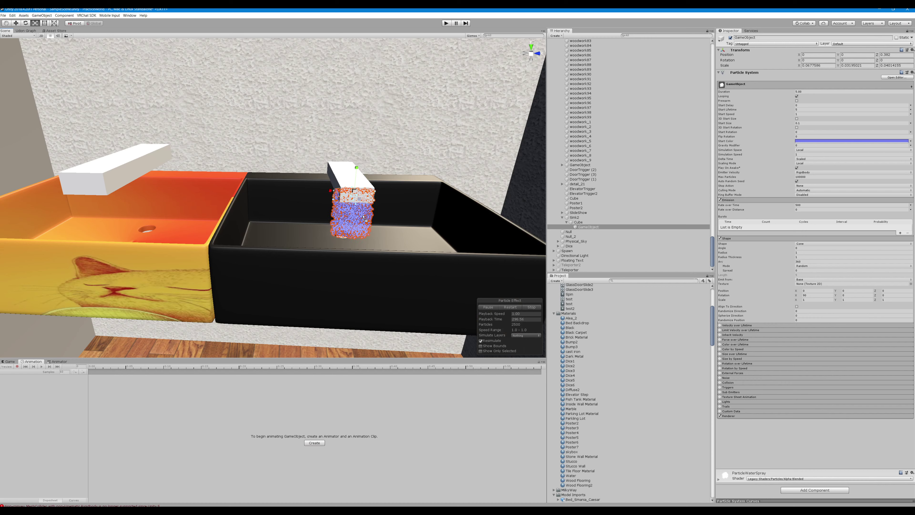
key("ctrl+z")
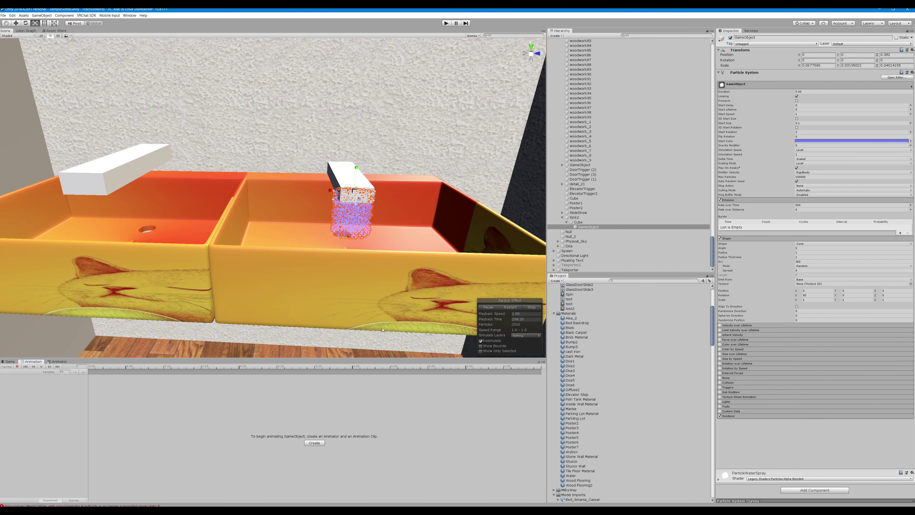
- Apply the Black material to the faucet's particle spray, turning it into a dark grey block
left_click(802, 123)
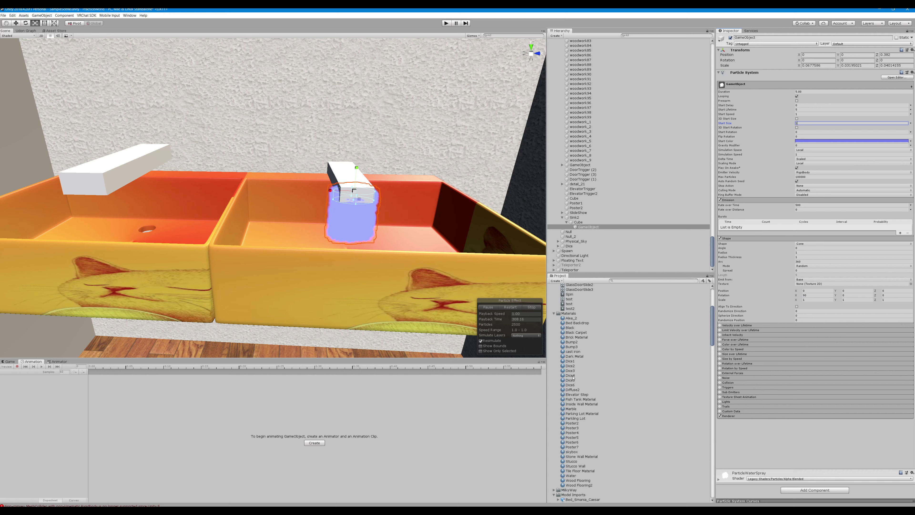
left_click_drag(569, 328, 423, 257)
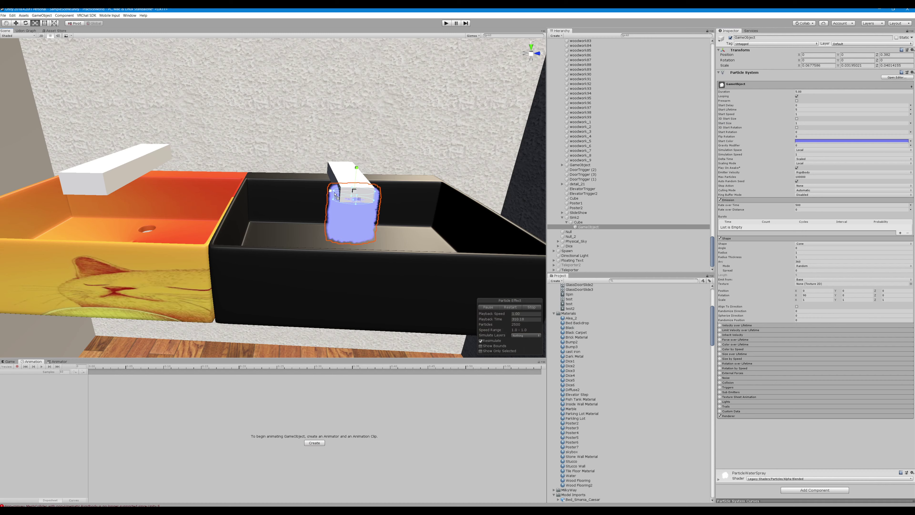
left_click_drag(374, 219, 357, 204)
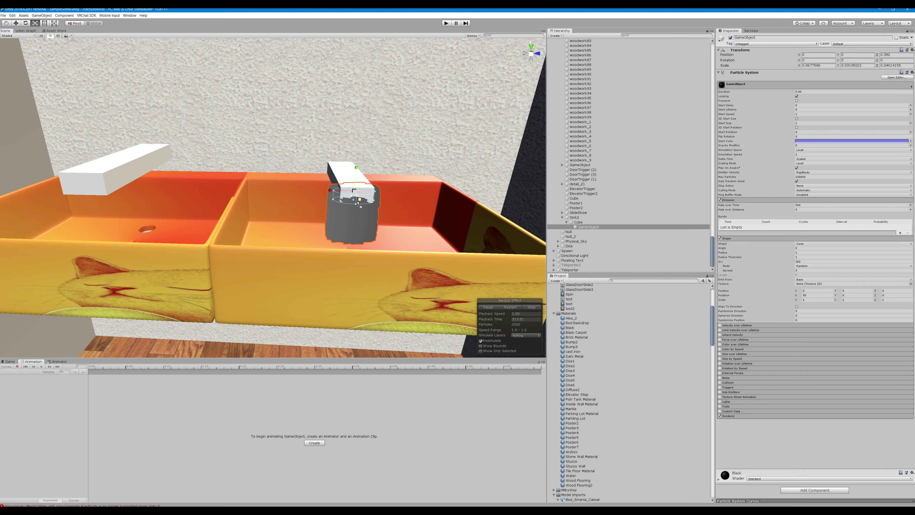
left_click_drag(400, 233, 447, 213, "alt")
- Reapply the ParticleWaterSpray material to the faucet spray and reframe the view on the sink
scroll(621, 371, "down", 15)
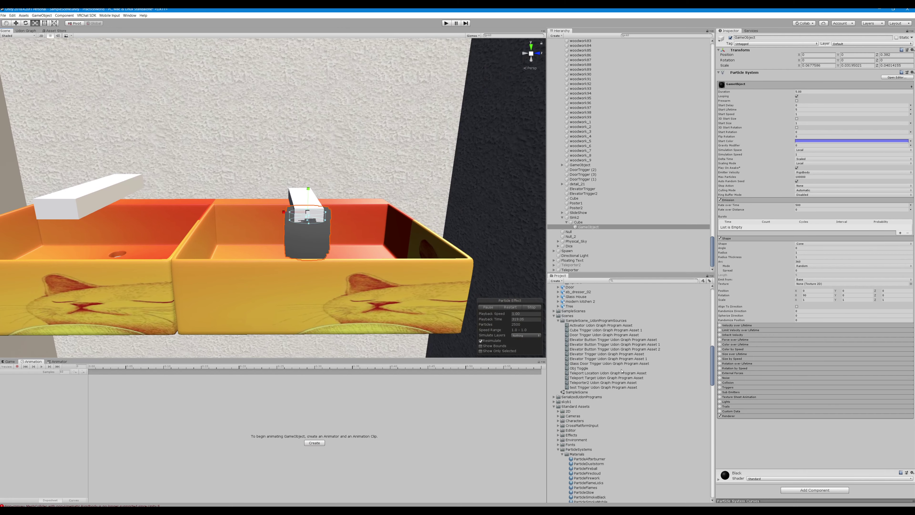
left_click_drag(592, 416, 317, 236)
left_click_drag(386, 157, 375, 141, "alt")
key("s")
right_click_drag(371, 141, 385, 162)
key("w")
key("s")
key("w")
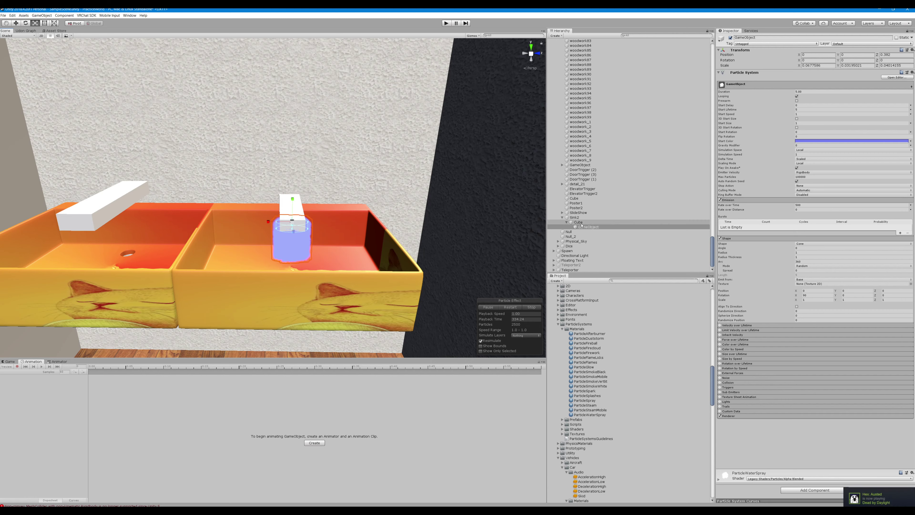
- Deactivate the particle object under Sink2's Cube and open the VRChat SDK Control Panel
left_click(591, 223)
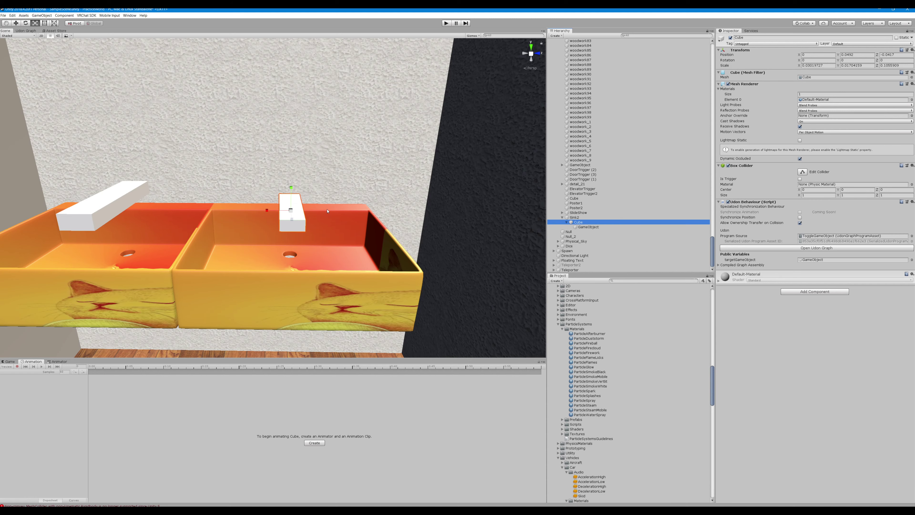
left_click(589, 227)
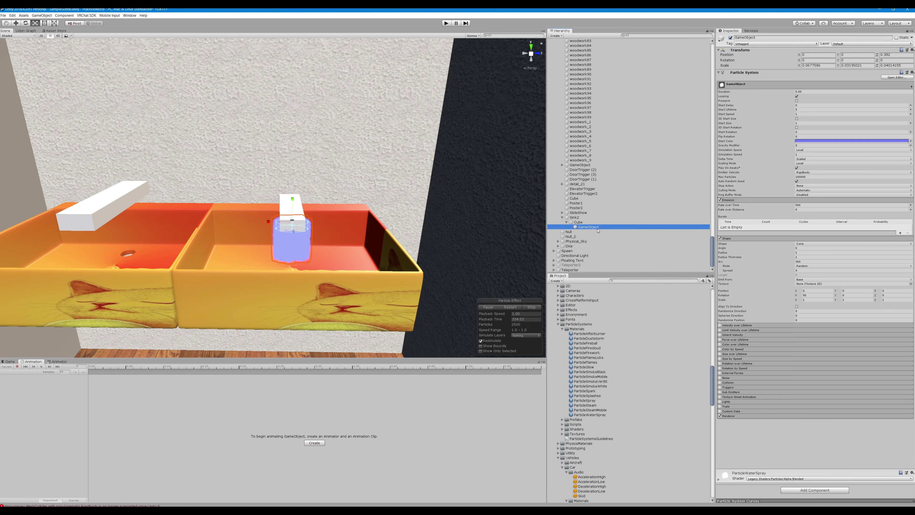
left_click(731, 38)
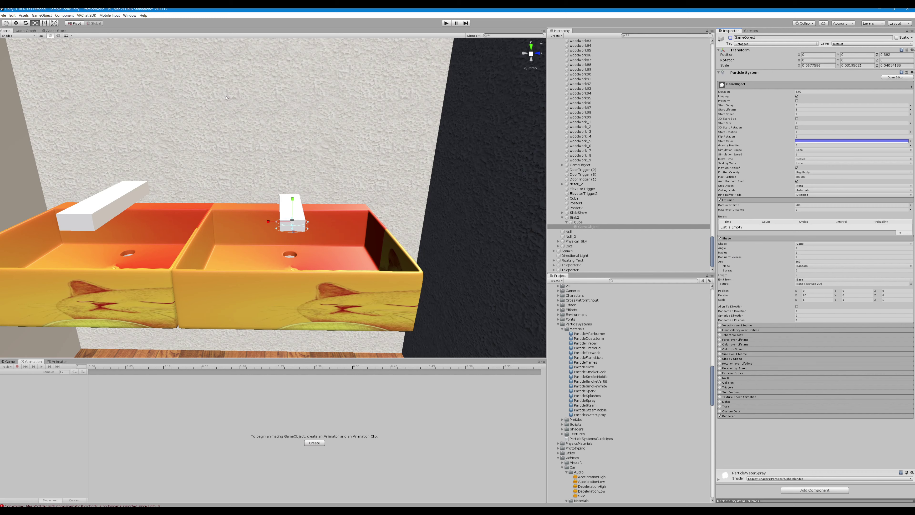
left_click(86, 15)
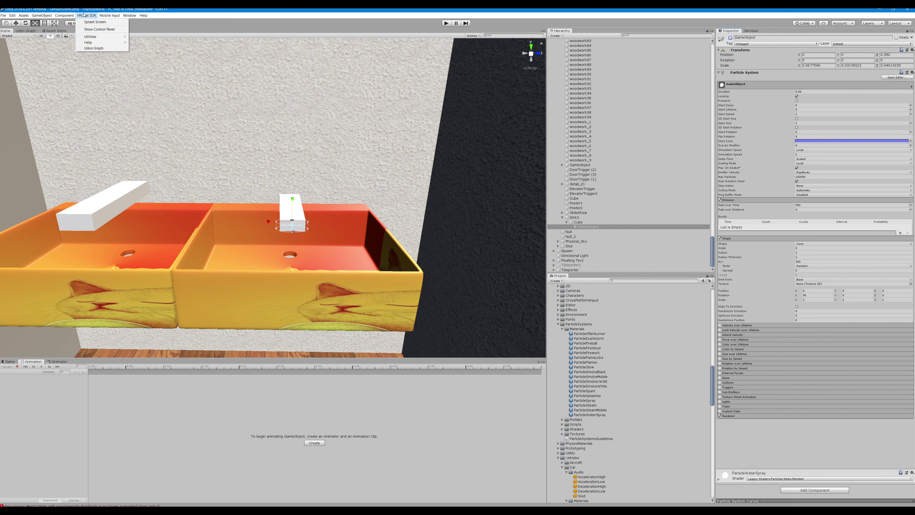
left_click(90, 30)
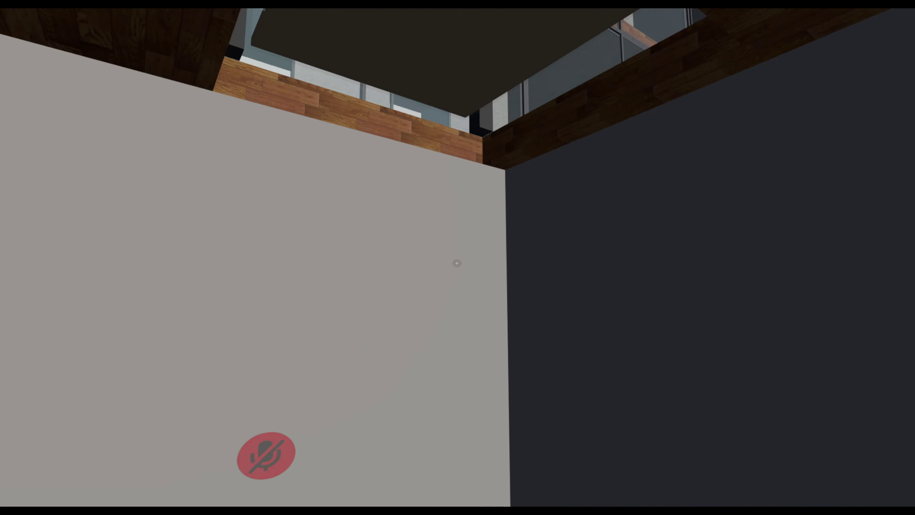
- Ride the glass elevator up and walk along the corridor to the two orange sinks
key("w")
key("w")
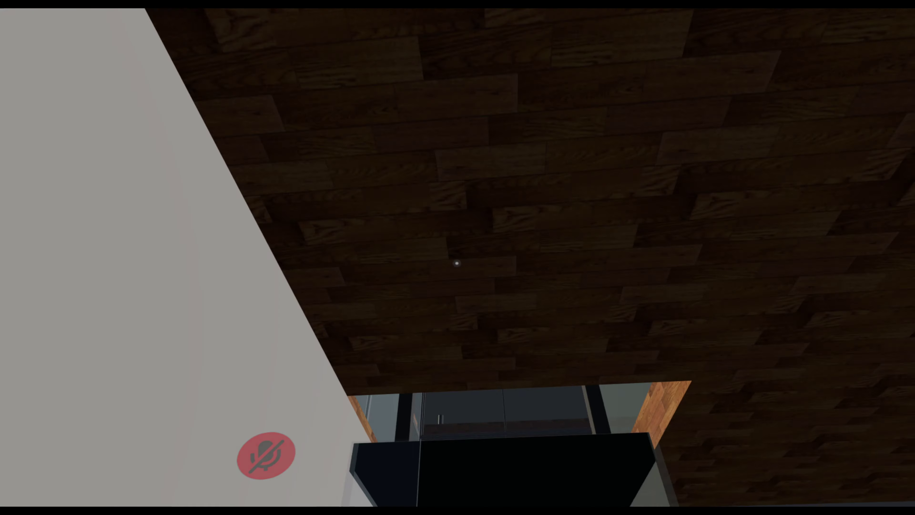
key("w")
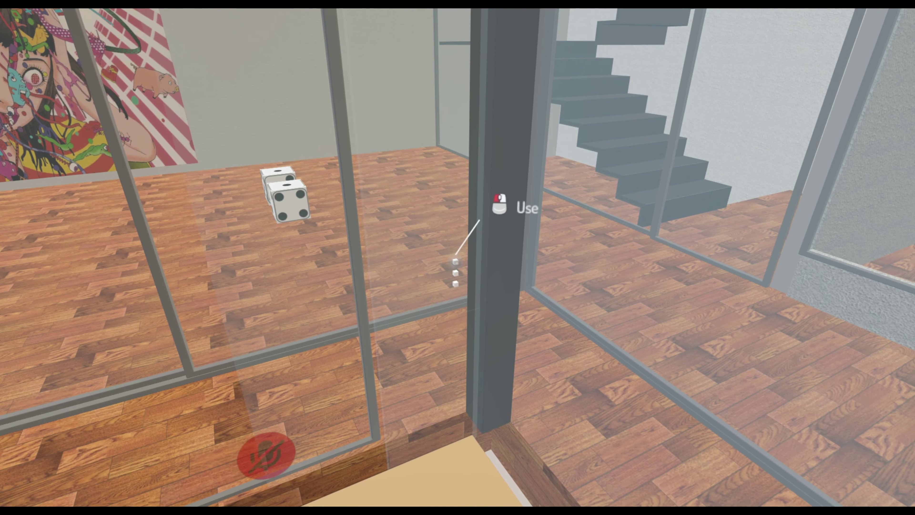
left_click(457, 263)
key("w")
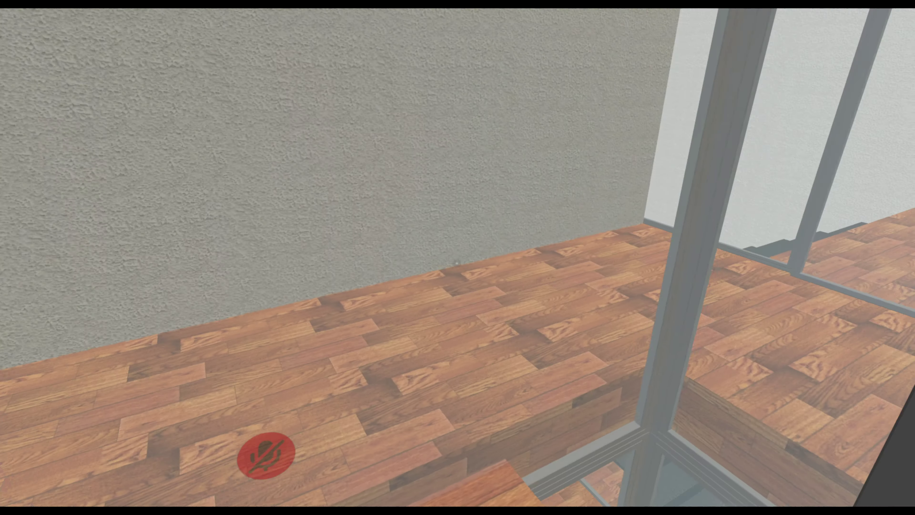
key("w")
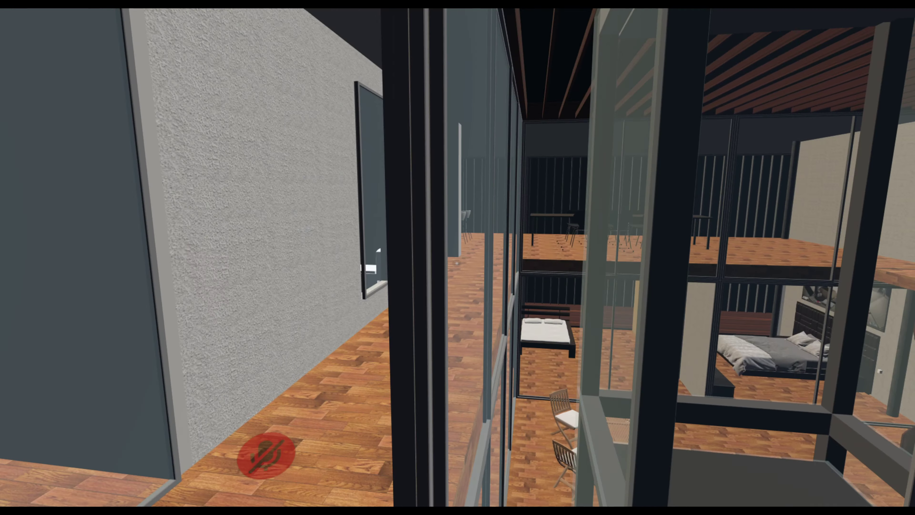
key("w")
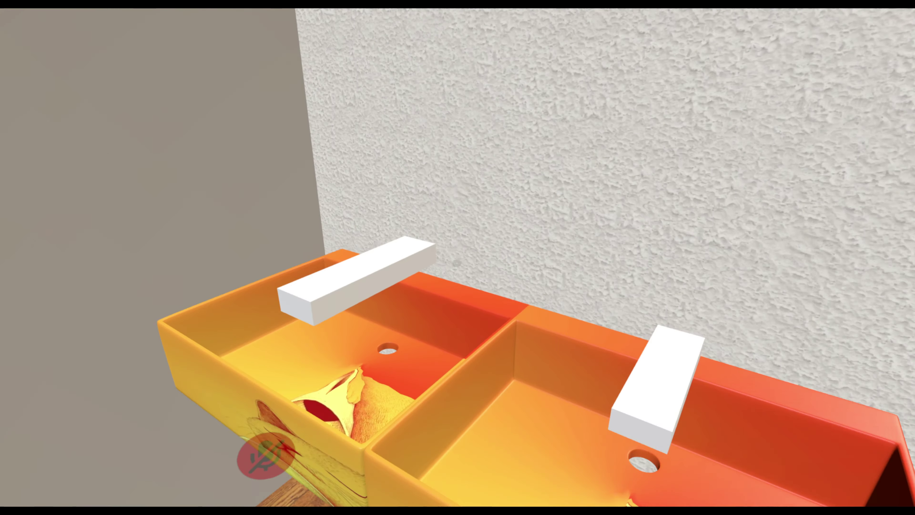
key("s")
- Use the left sink's faucet cube to start the blue water spray, then open the settings menu
key("w")
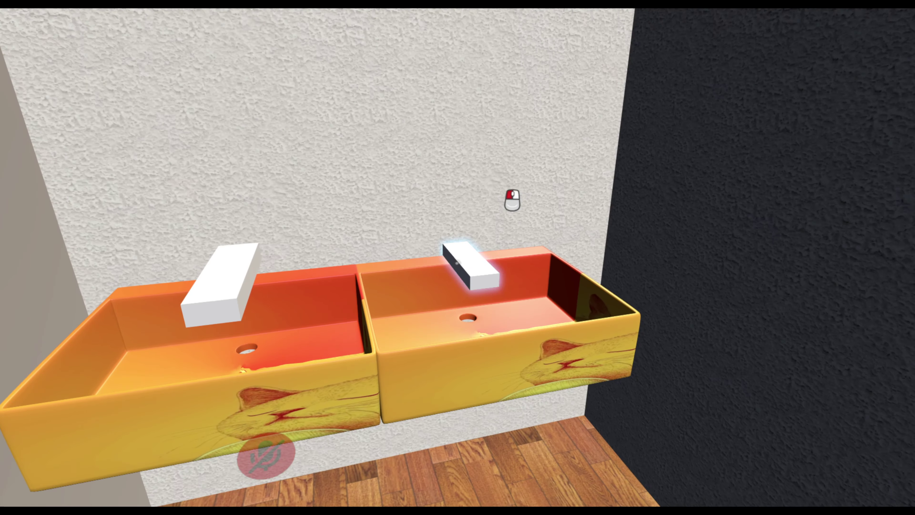
key("w")
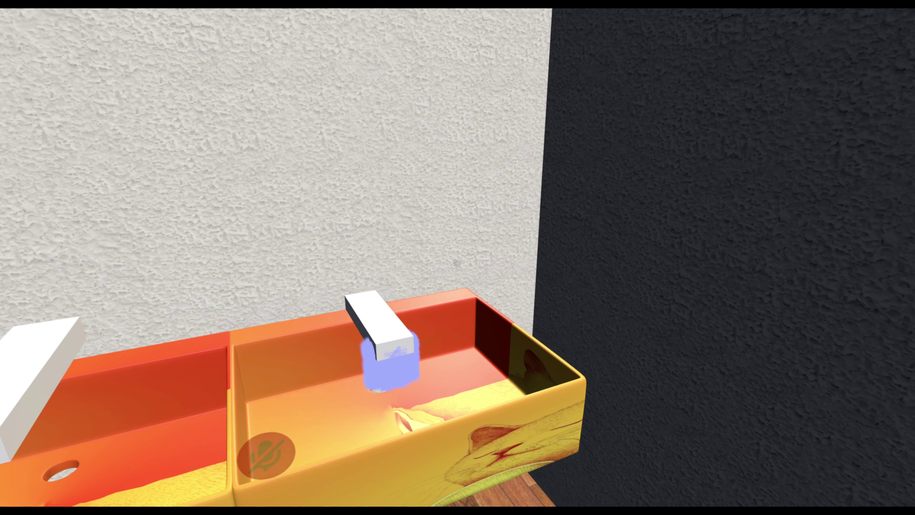
key("s")
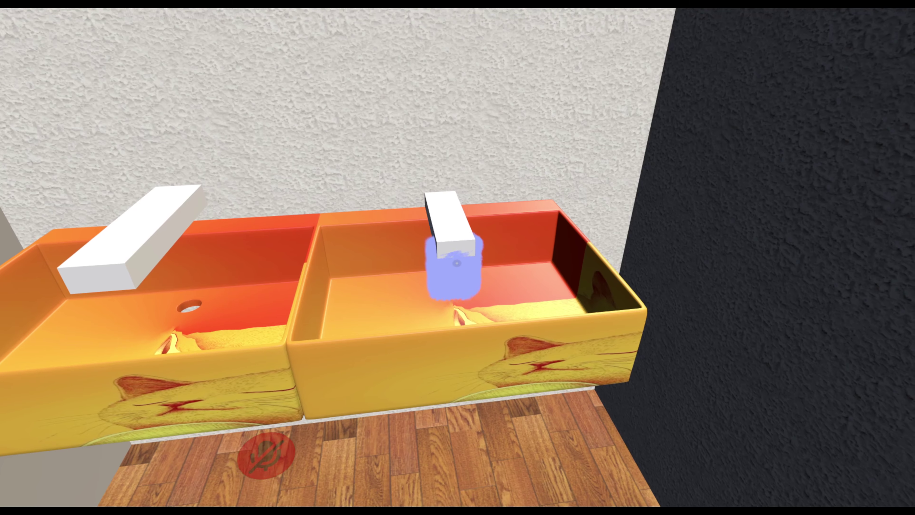
key("d")
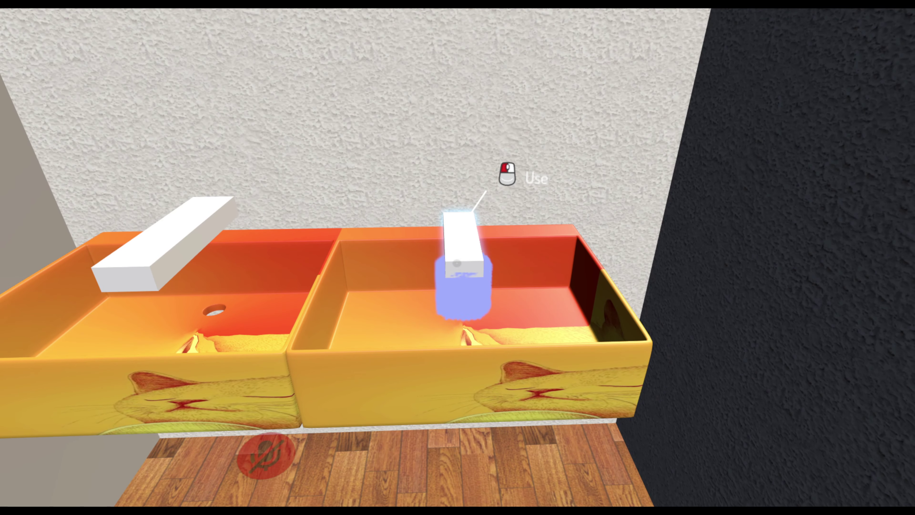
key("a")
left_click(456, 263)
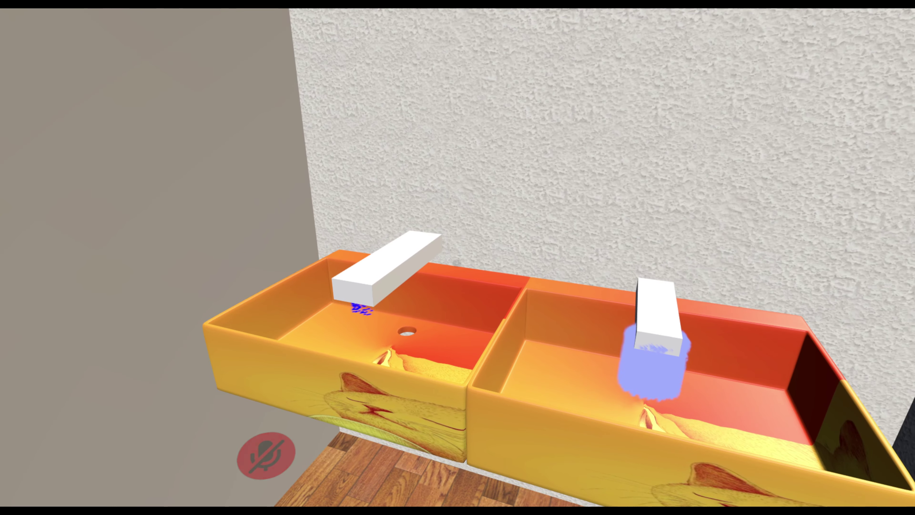
key("Escape")
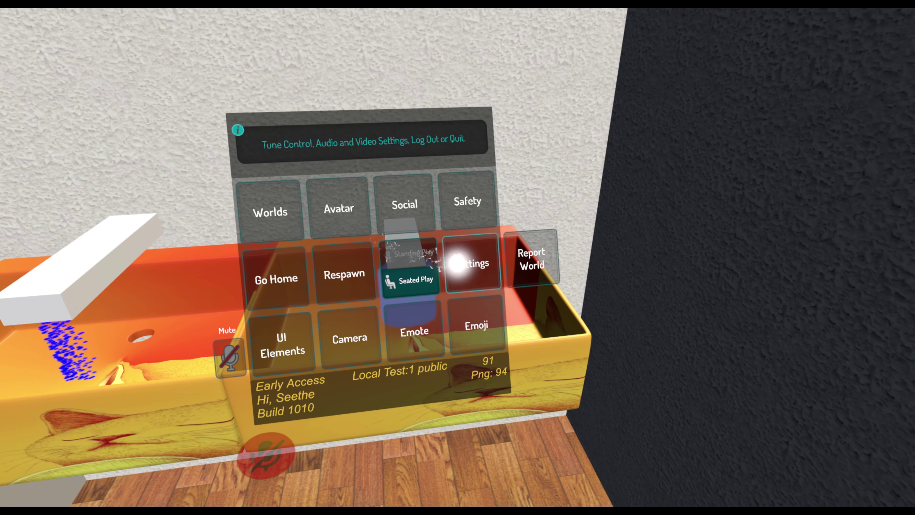
left_click(553, 303)
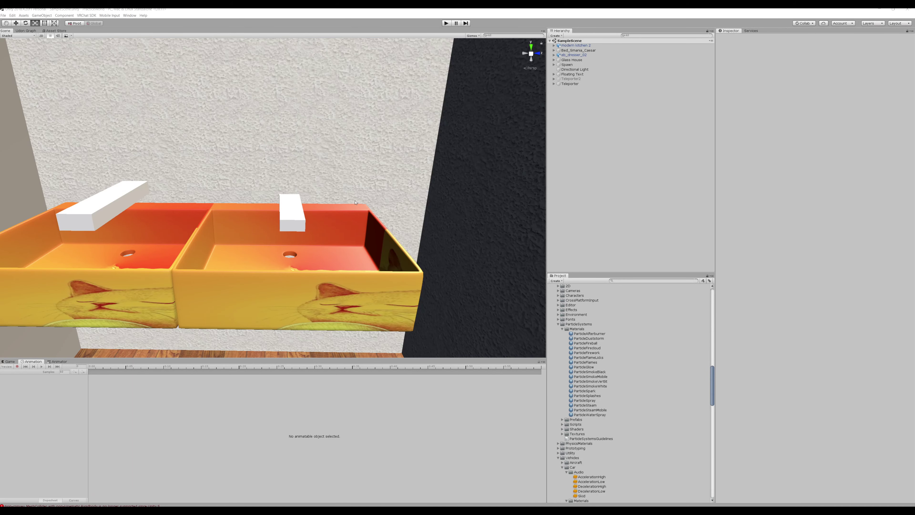
left_click(298, 220)
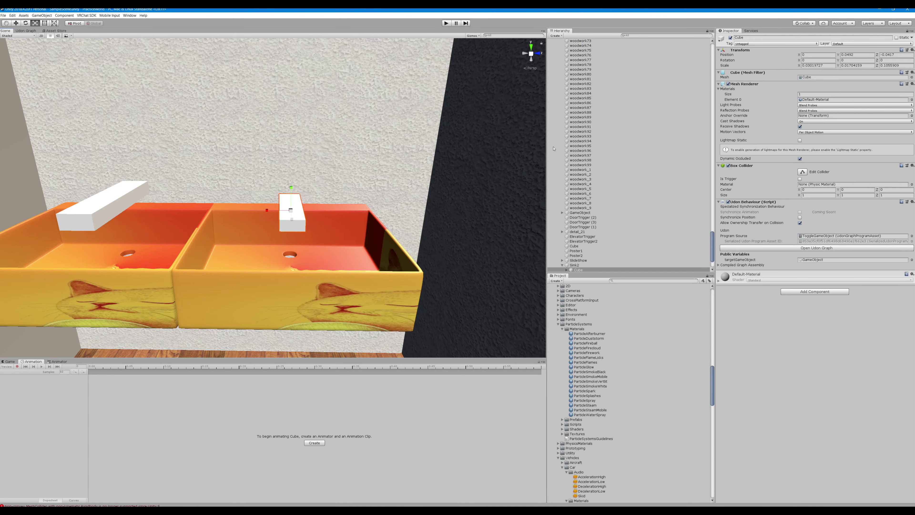
- Activate the particle object under Sink2's faucet Cube and play the particle effect preview
scroll(554, 148, "down", 3)
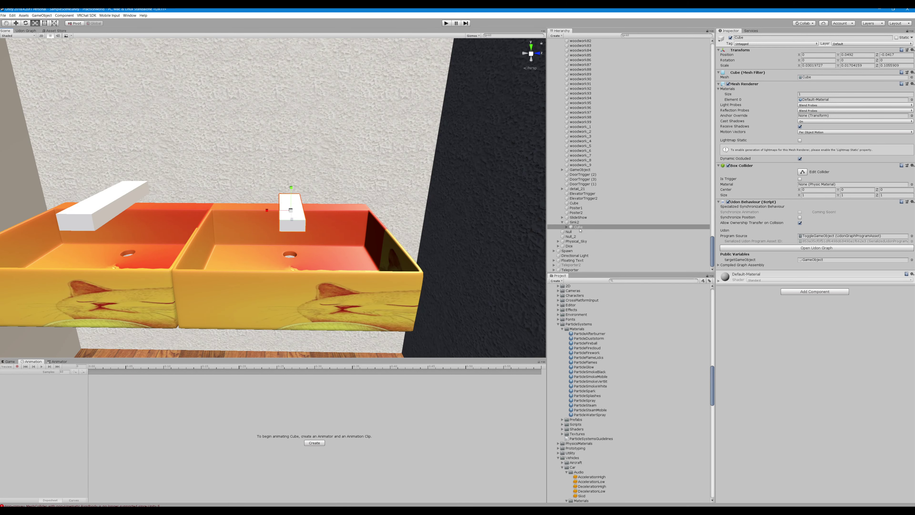
left_click(567, 227)
left_click(586, 231)
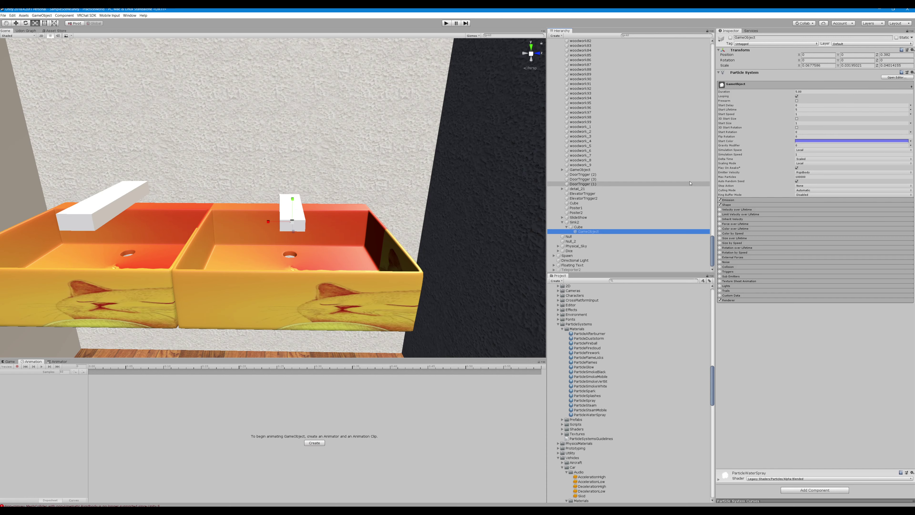
left_click(730, 37)
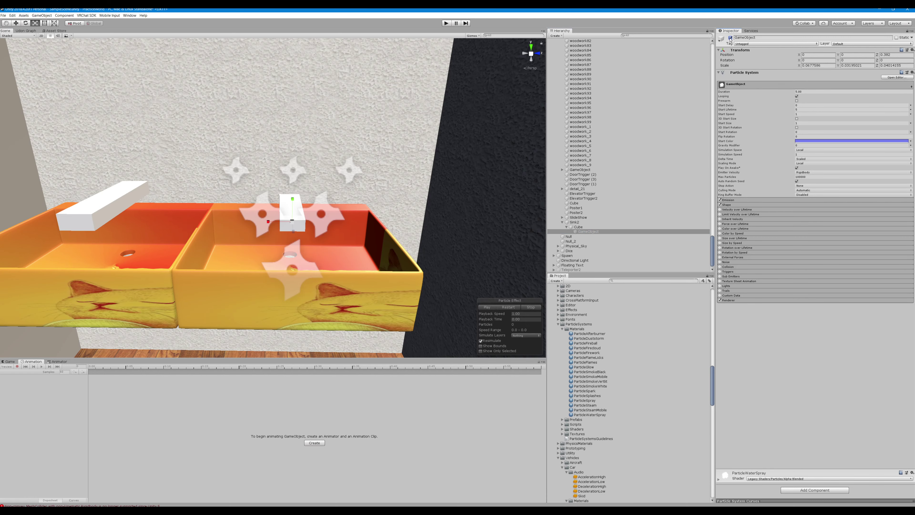
left_click(485, 307)
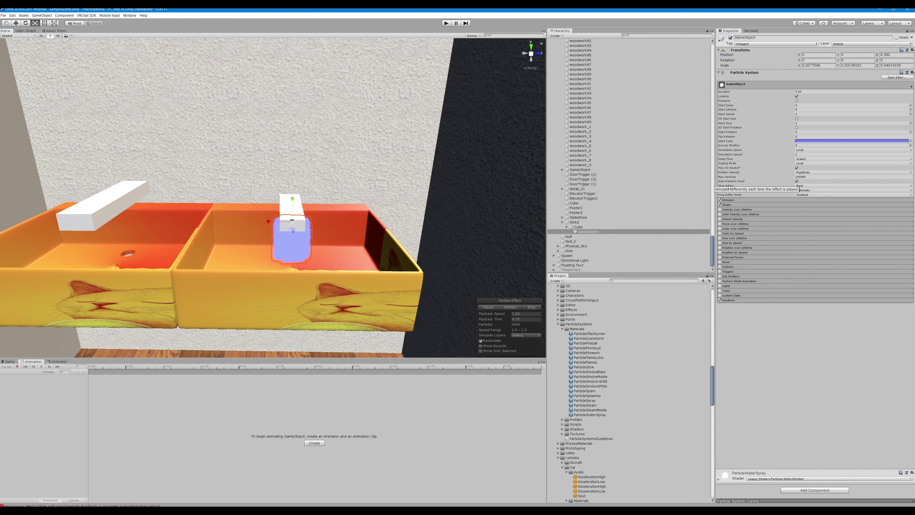
- Set Gravity Modifier to .5 and shorten Start Lifetime so the stream stays in the basin
left_click(800, 145)
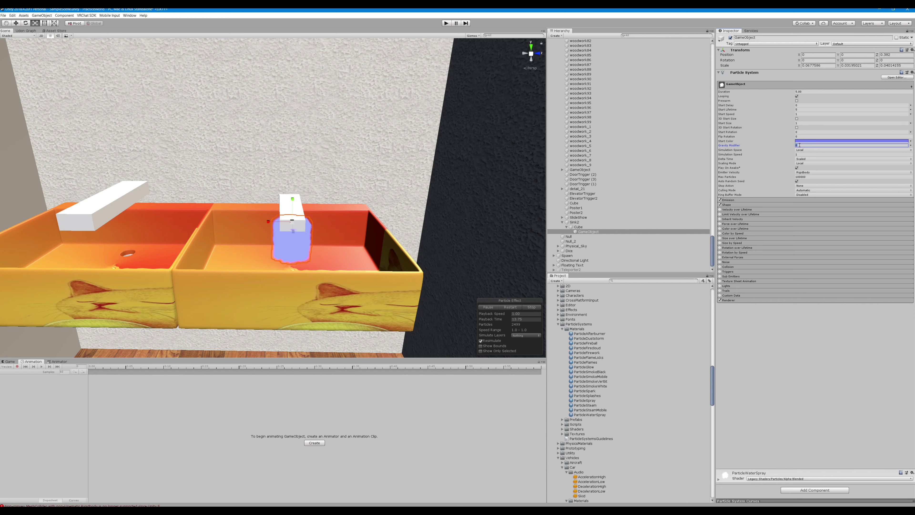
type(".5")
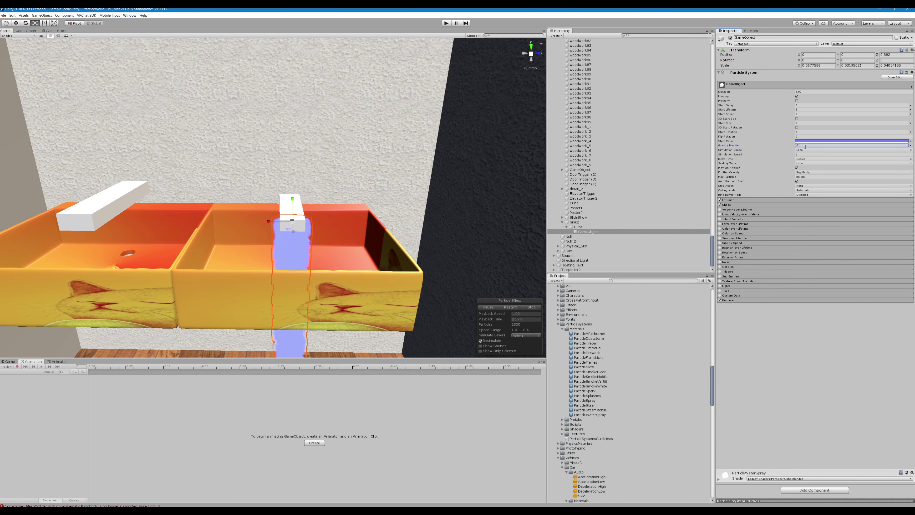
right_click_drag(476, 157, 476, 177)
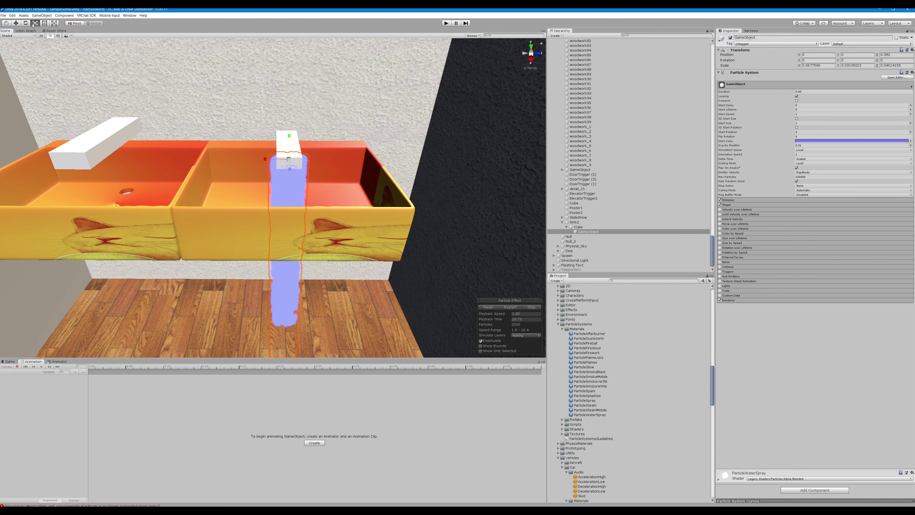
left_click(796, 109)
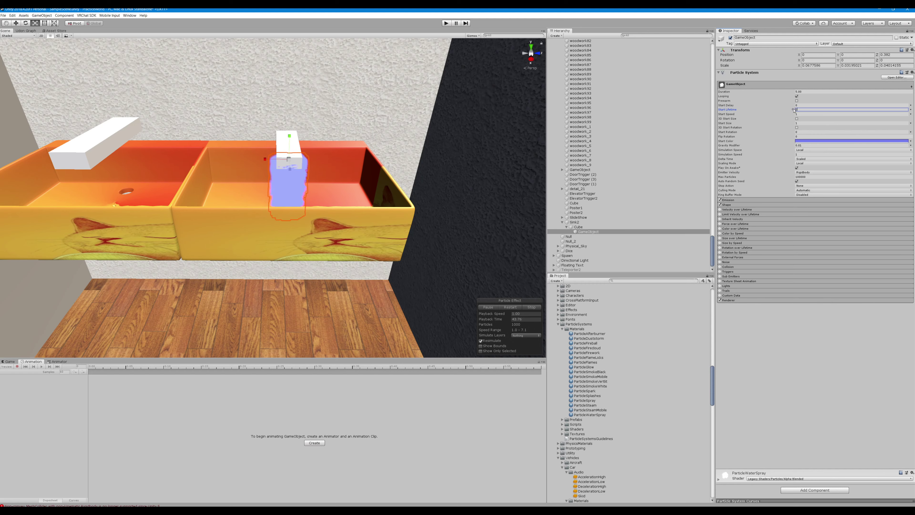
mouse_move(486, 126)
left_mouse_down("alt")
mouse_move(491, 172)
mouse_move(494, 107)
mouse_move(492, 125)
left_mouse_up("alt")
mouse_move(492, 125)
right_mouse_down()
mouse_move(474, 154)
mouse_move(508, 40)
mouse_move(476, 141)
mouse_move(513, 142)
mouse_move(487, 142)
right_mouse_up()
key("w")
key("w")
key("s")
key("a")
key("d")
key("w")
left_click_drag(488, 143, 489, 119, "alt")
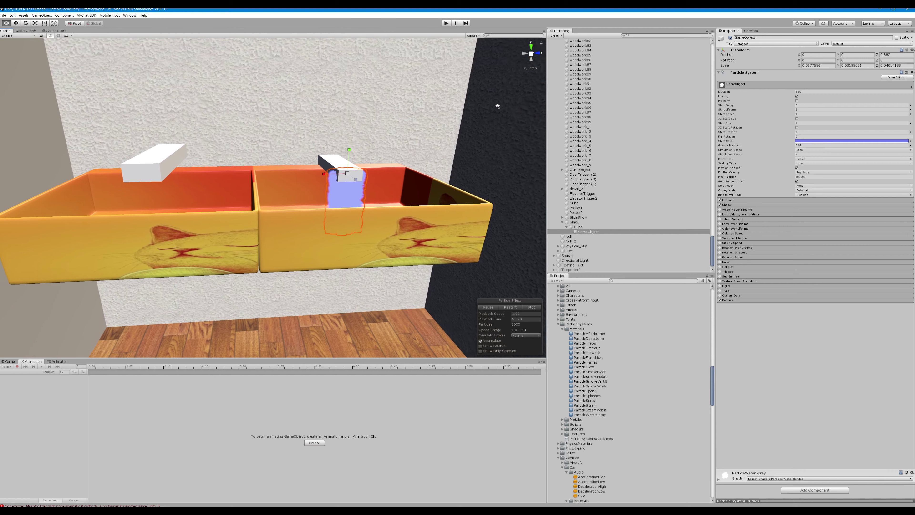
key("d")
mouse_move(498, 106)
right_mouse_down()
mouse_move(489, 90)
mouse_move(487, 98)
right_mouse_up()
key("w")
key("s")
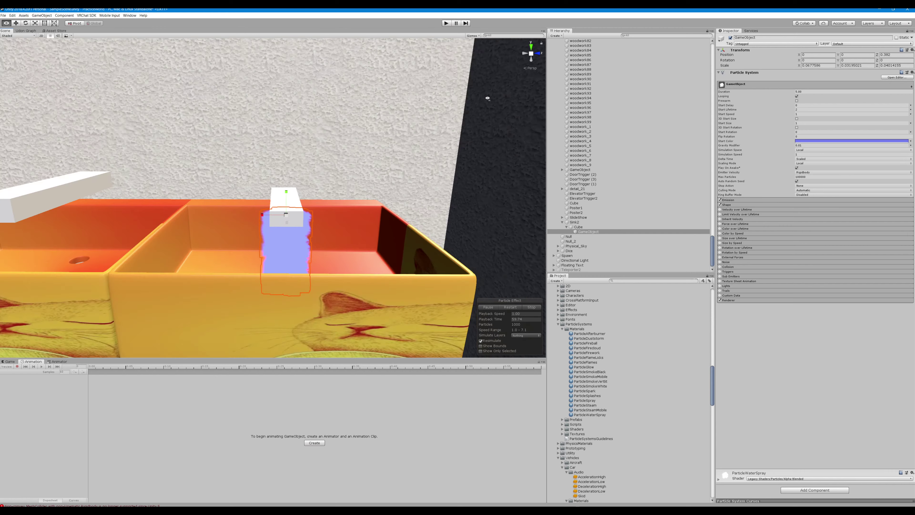
scroll(488, 98, "down", 4, "alt")
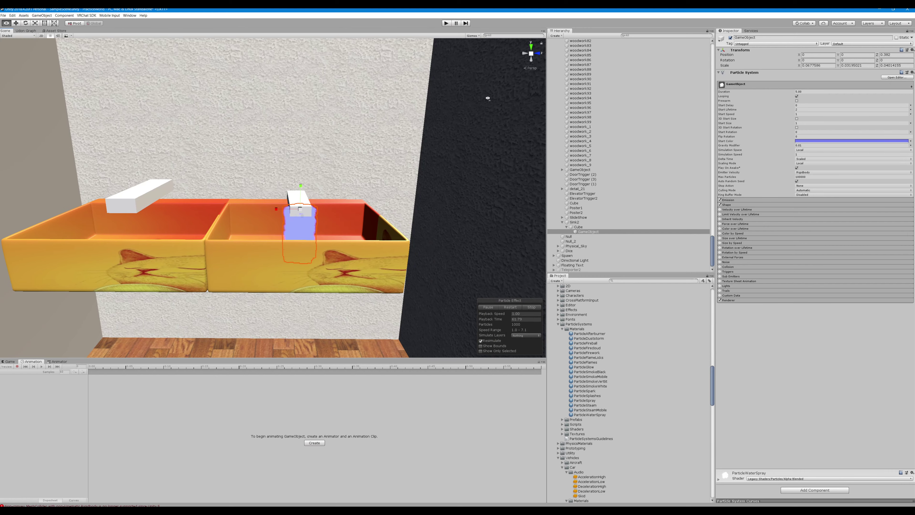
scroll(488, 98, "up", 4, "alt")
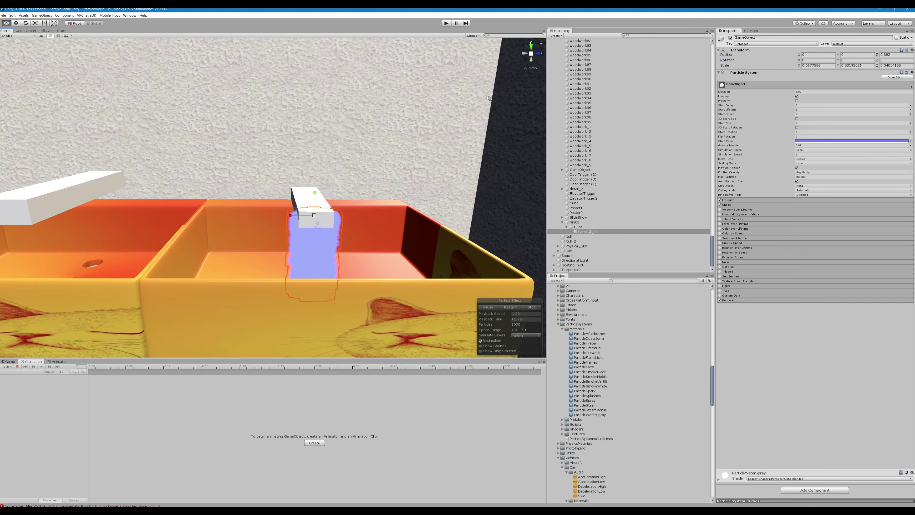
left_click_drag(488, 98, 506, 98, "alt")
scroll(506, 99, "down", 4, "alt")
mouse_move(506, 99)
right_mouse_down()
mouse_move(484, 98)
mouse_move(684, 102)
mouse_move(522, 103)
right_mouse_up()
key("d")
key("w")
key("s")
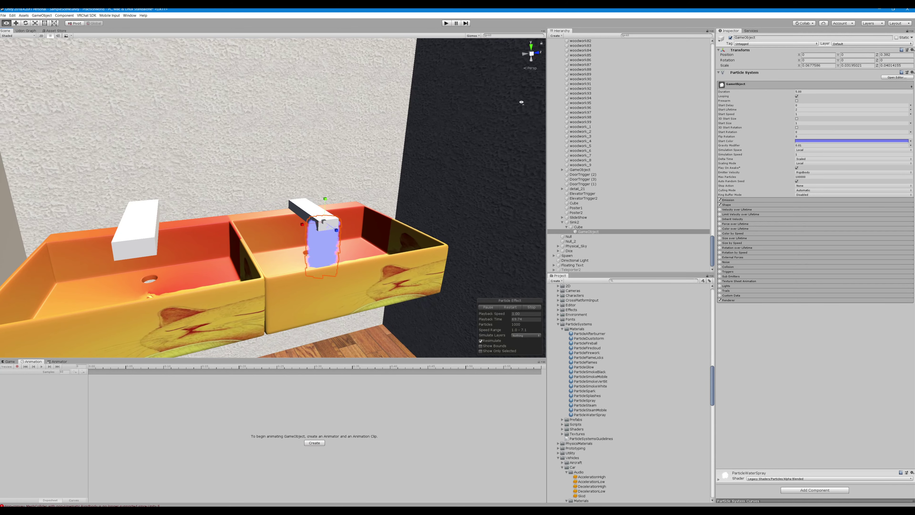
left_click_drag(522, 102, 490, 102, "alt")
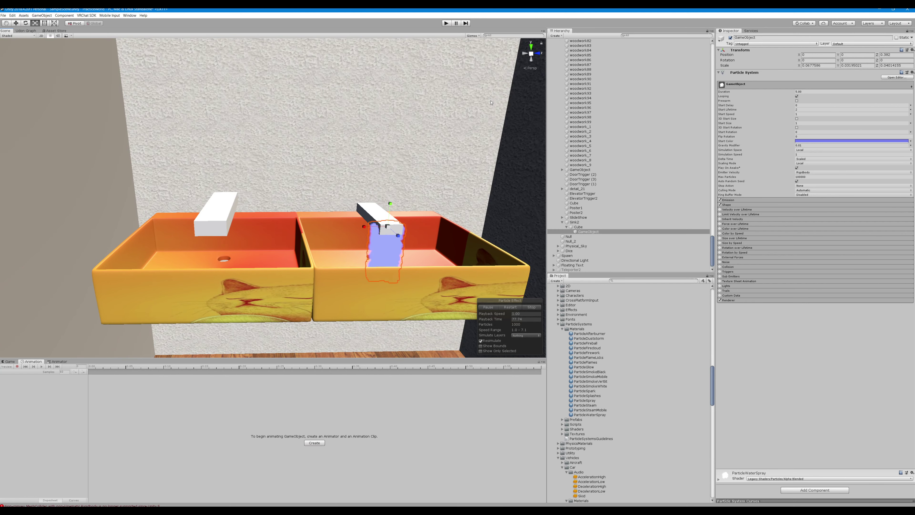